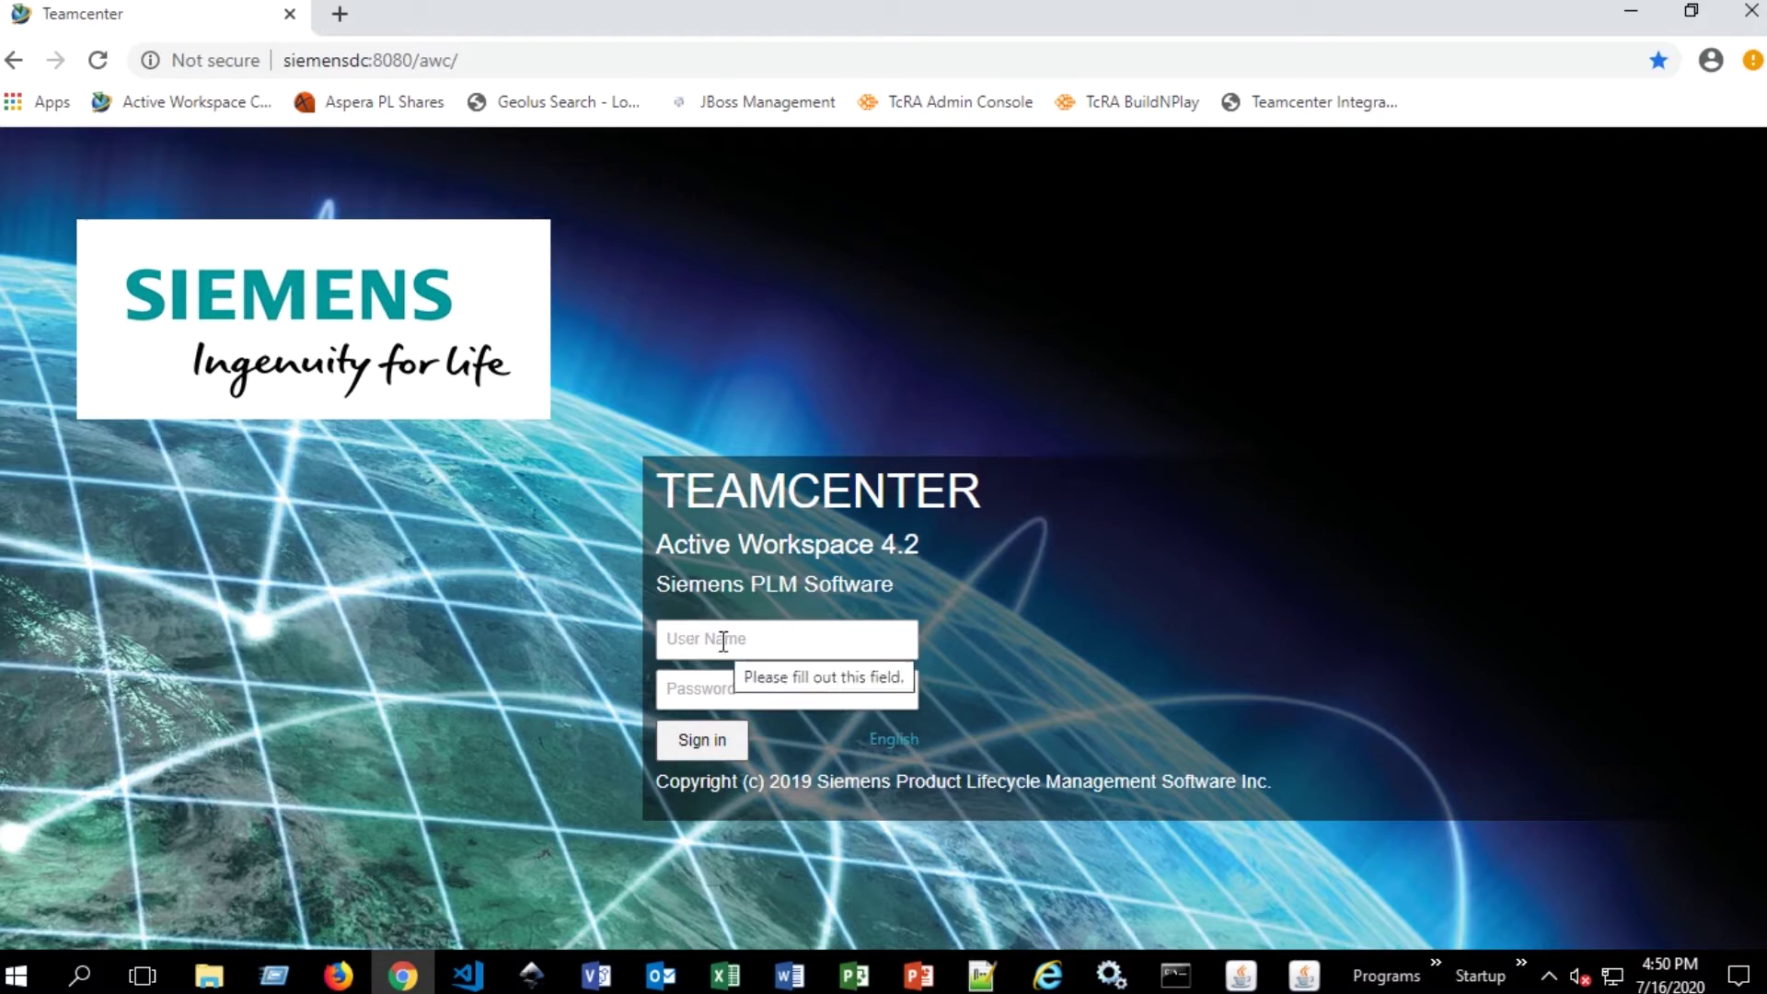
- Sign in to Active Workspace with the user's user name and password
{"action": "left_click", "coordinate": [782, 638]}
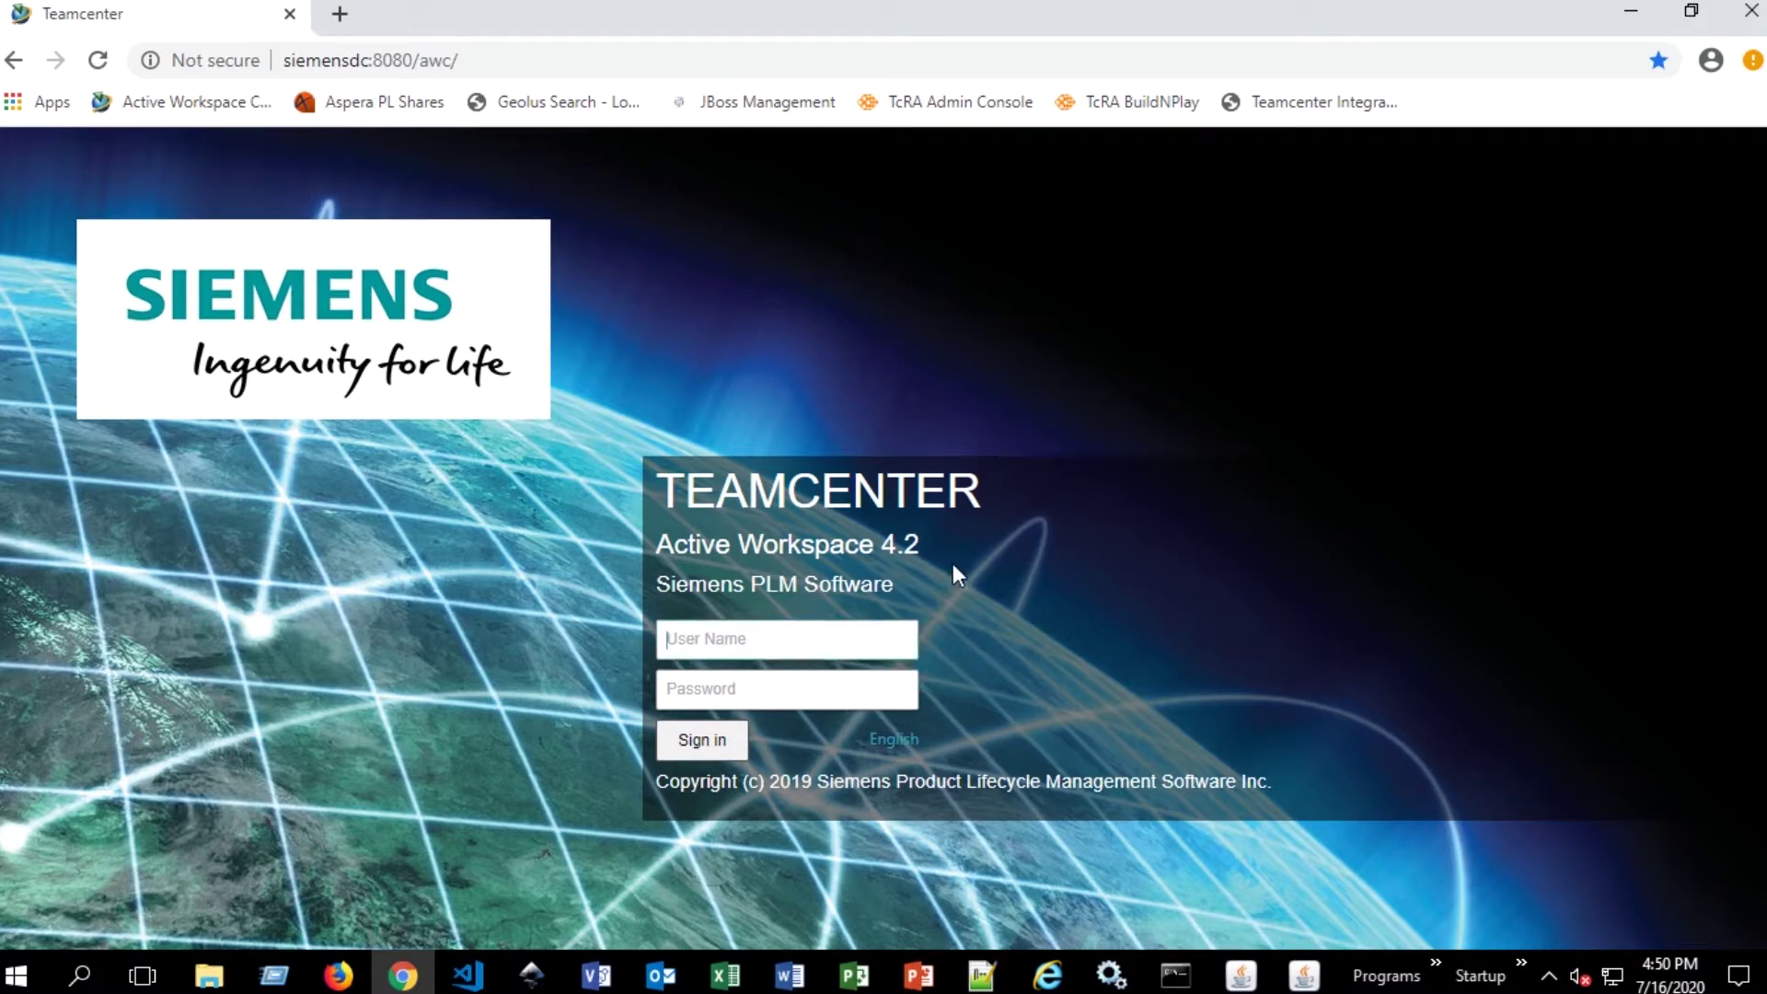
{"action": "key", "text": "Tab"}
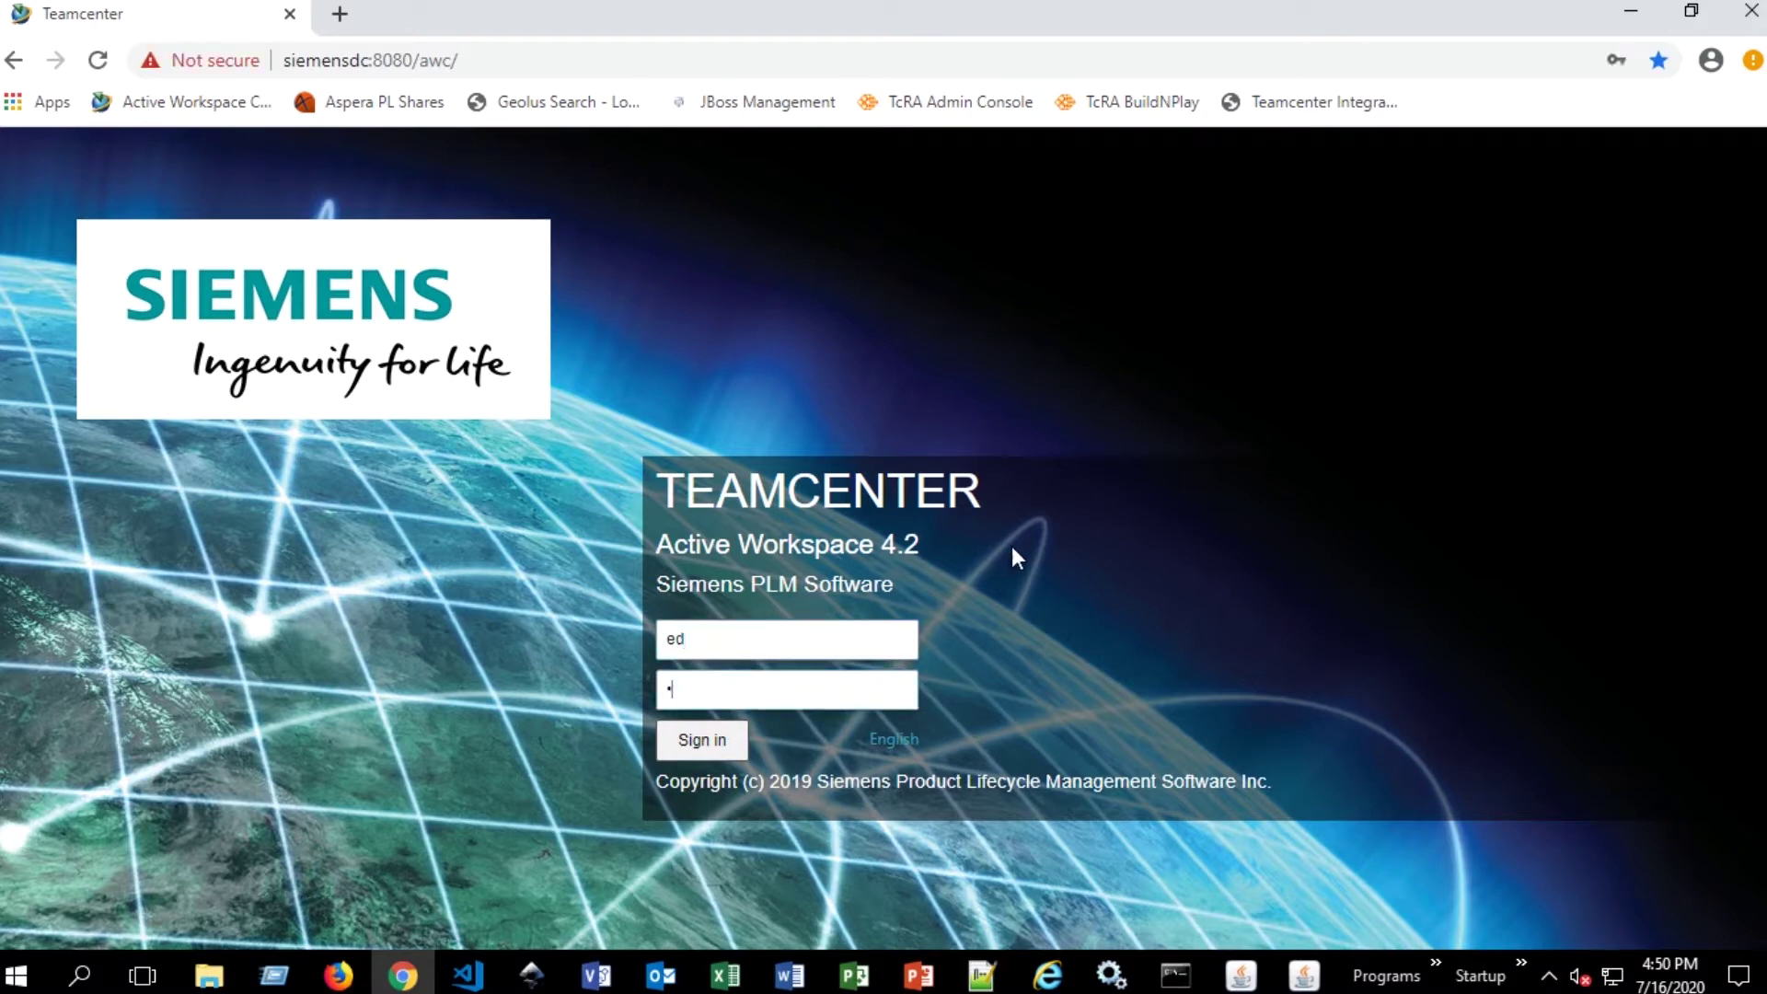
{"action": "key", "text": "Return"}
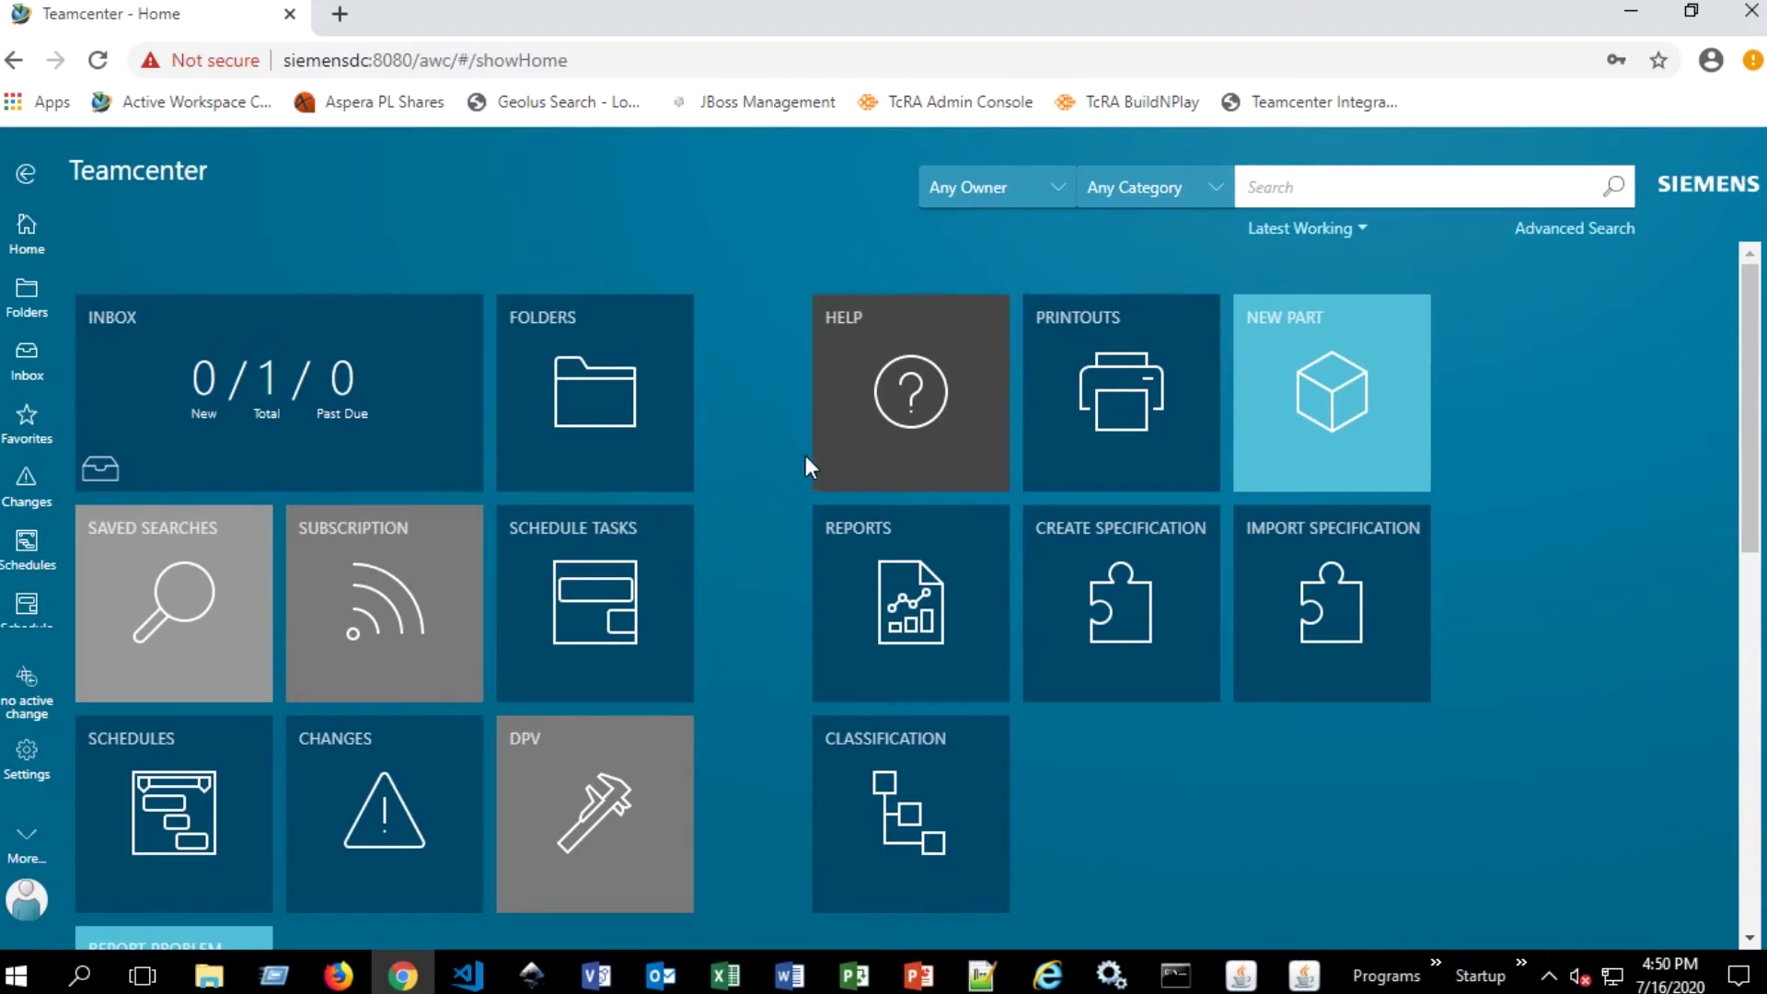
- Scroll through the Home page tiles, including the Inbox showing 0/1/0
{"action": "scroll", "coordinate": [806, 380], "scroll_direction": "down", "scroll_amount": 2}
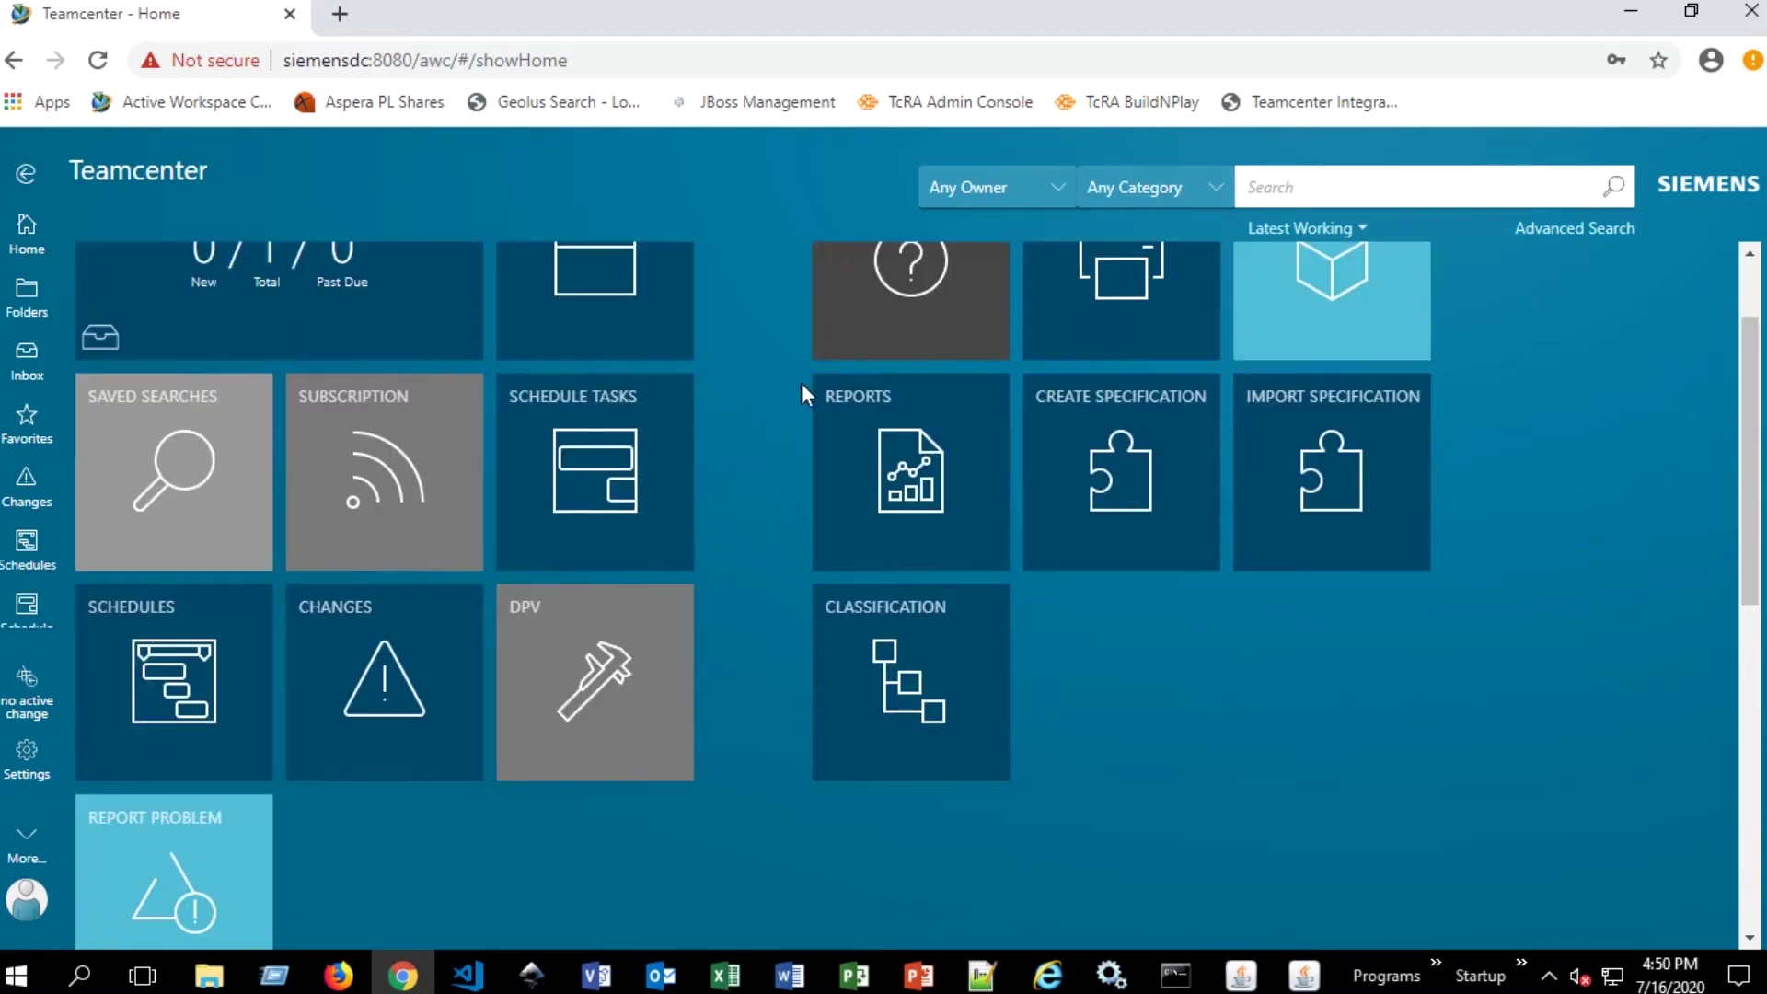
{"action": "scroll", "coordinate": [792, 380], "scroll_direction": "up", "scroll_amount": 2}
{"action": "scroll", "coordinate": [792, 378], "scroll_direction": "down", "scroll_amount": 4}
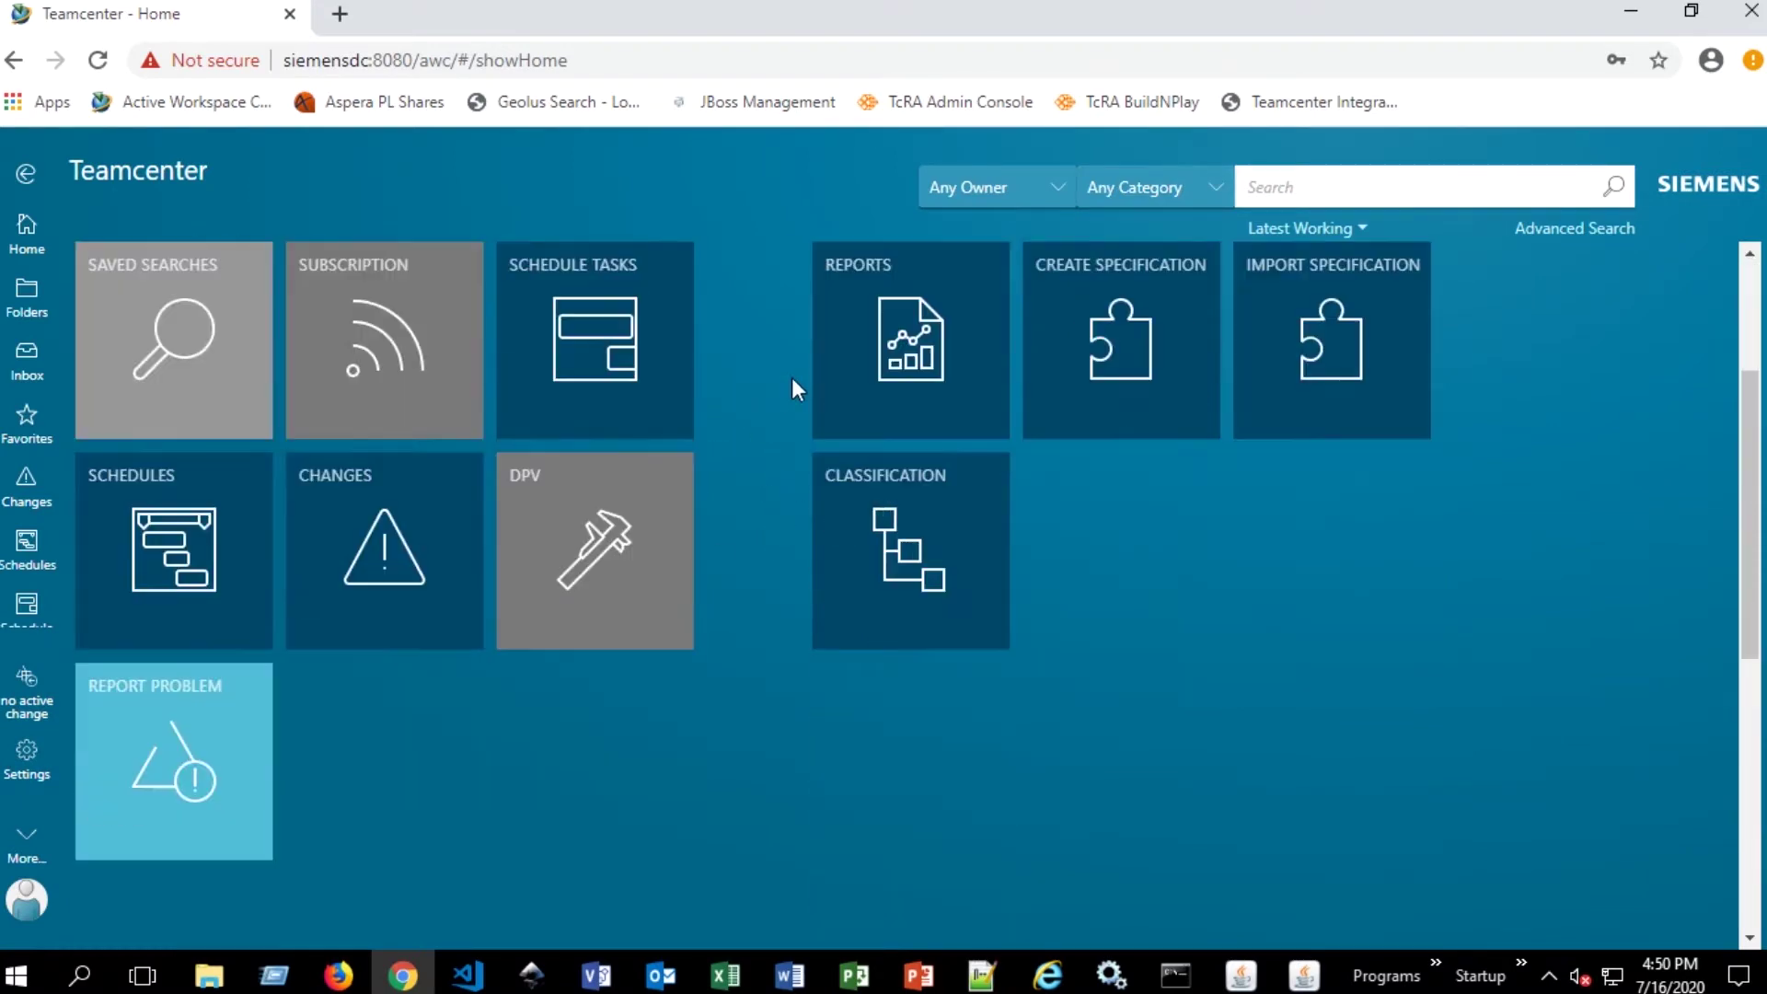
{"action": "scroll", "coordinate": [792, 378], "scroll_direction": "up", "scroll_amount": 3}
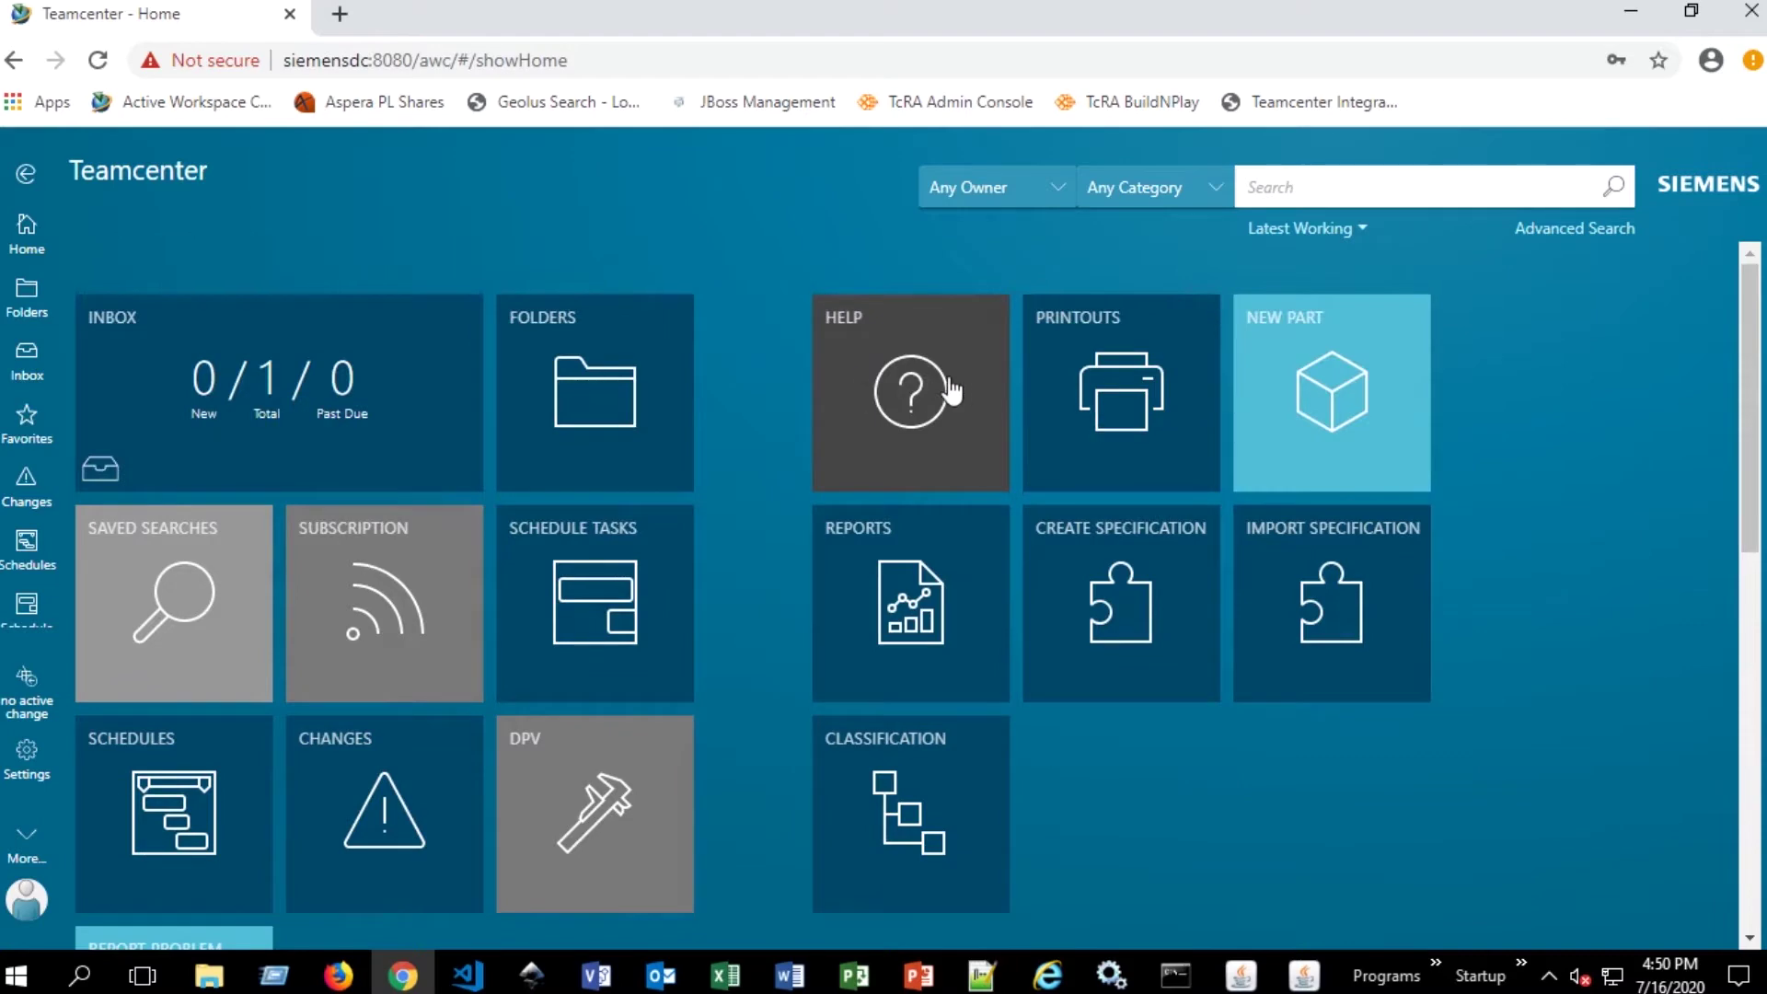
- Add a legacy part named Cylinder (ID 002018, revision A) to Home from the New Part tile
{"action": "left_click", "coordinate": [1327, 375]}
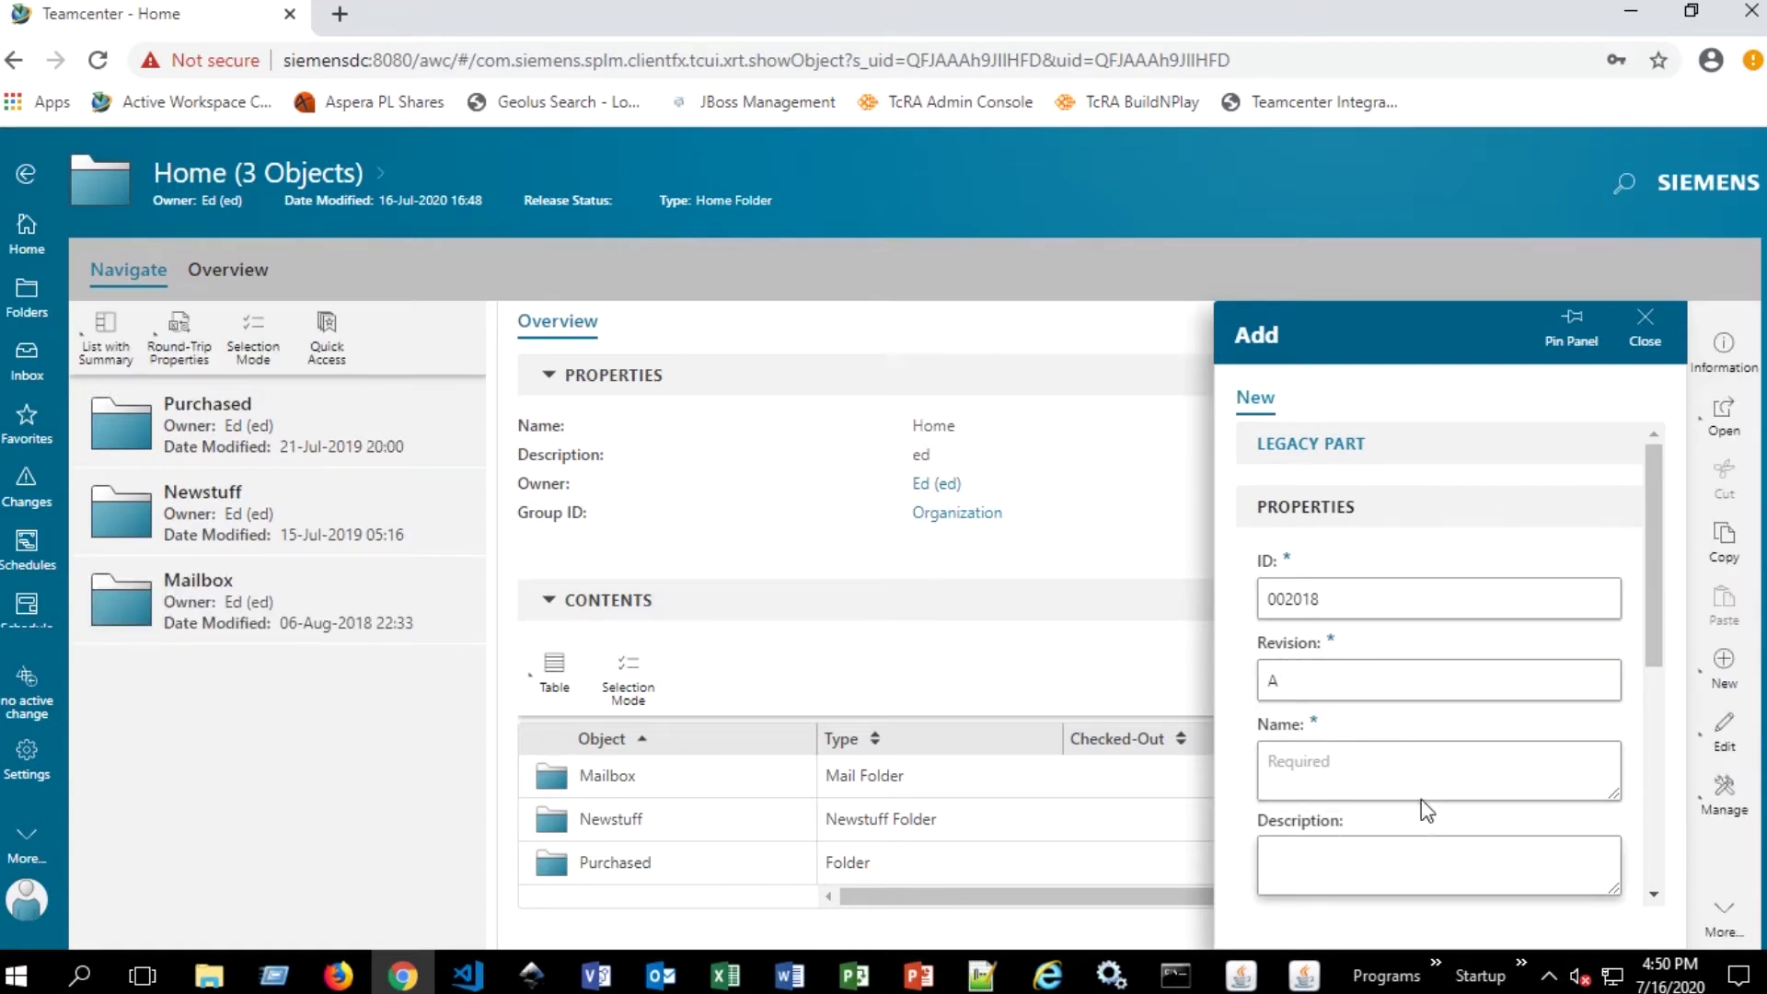
{"action": "scroll", "coordinate": [1400, 646], "scroll_direction": "down", "scroll_amount": 5}
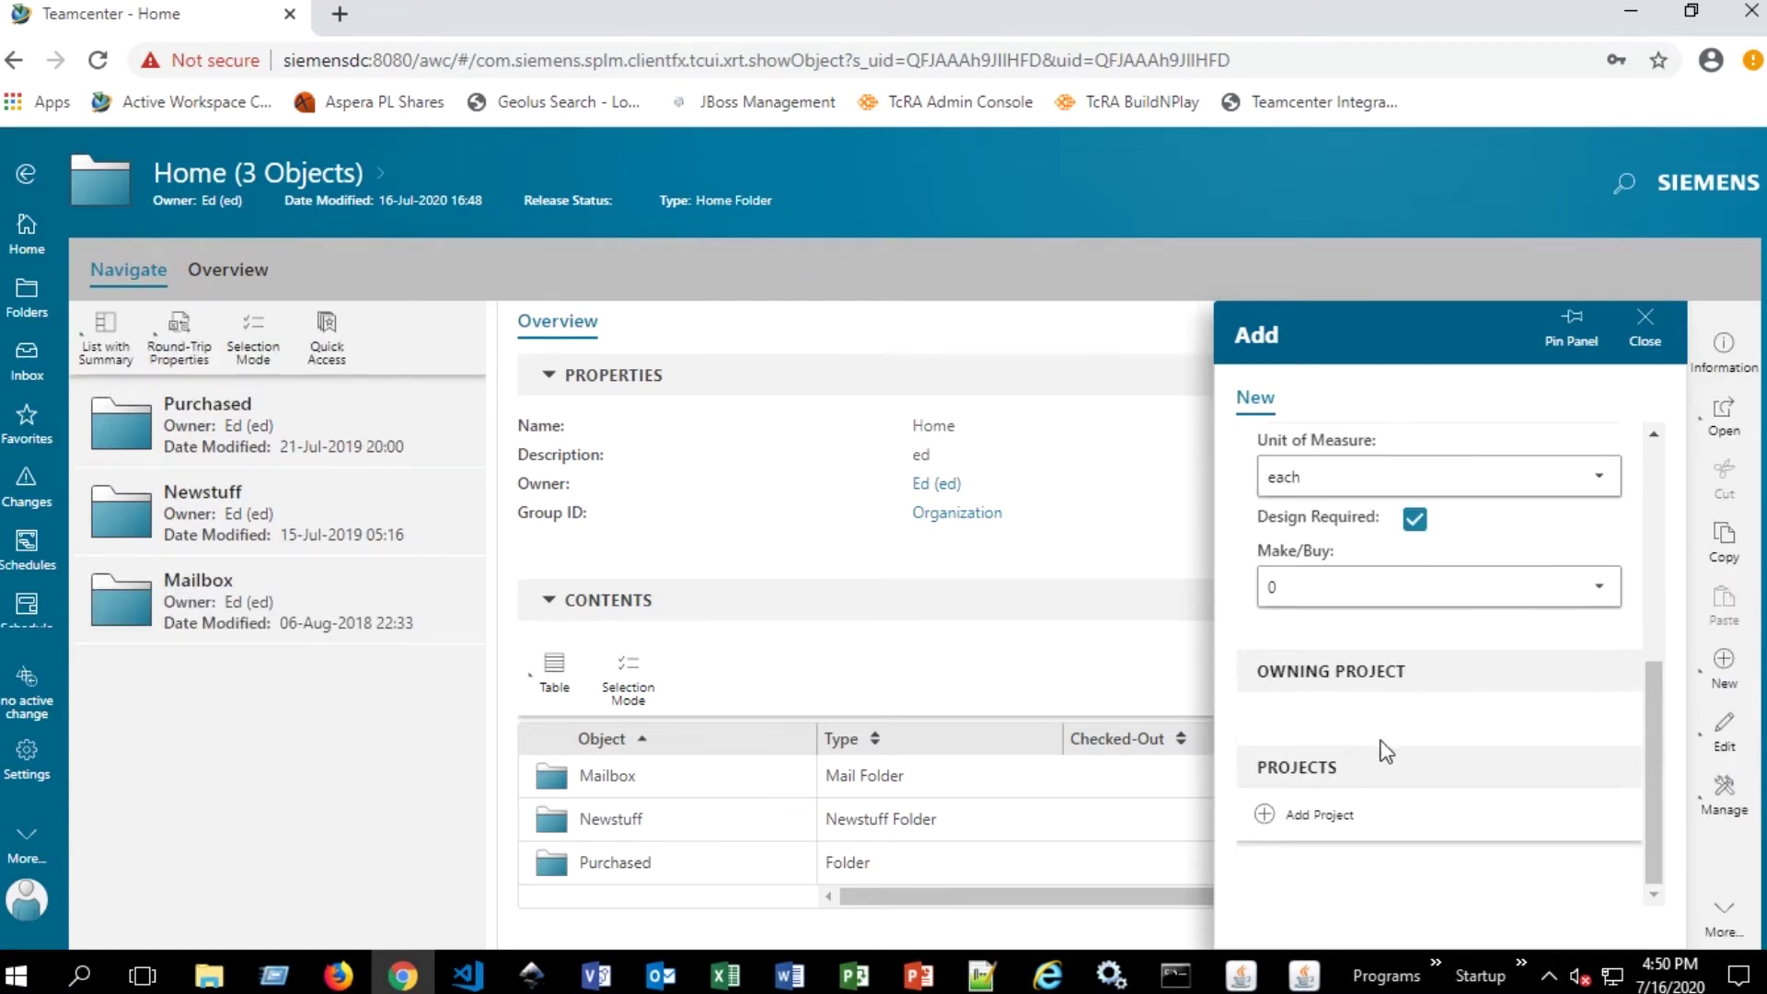
{"action": "scroll", "coordinate": [1373, 742], "scroll_direction": "up", "scroll_amount": 3}
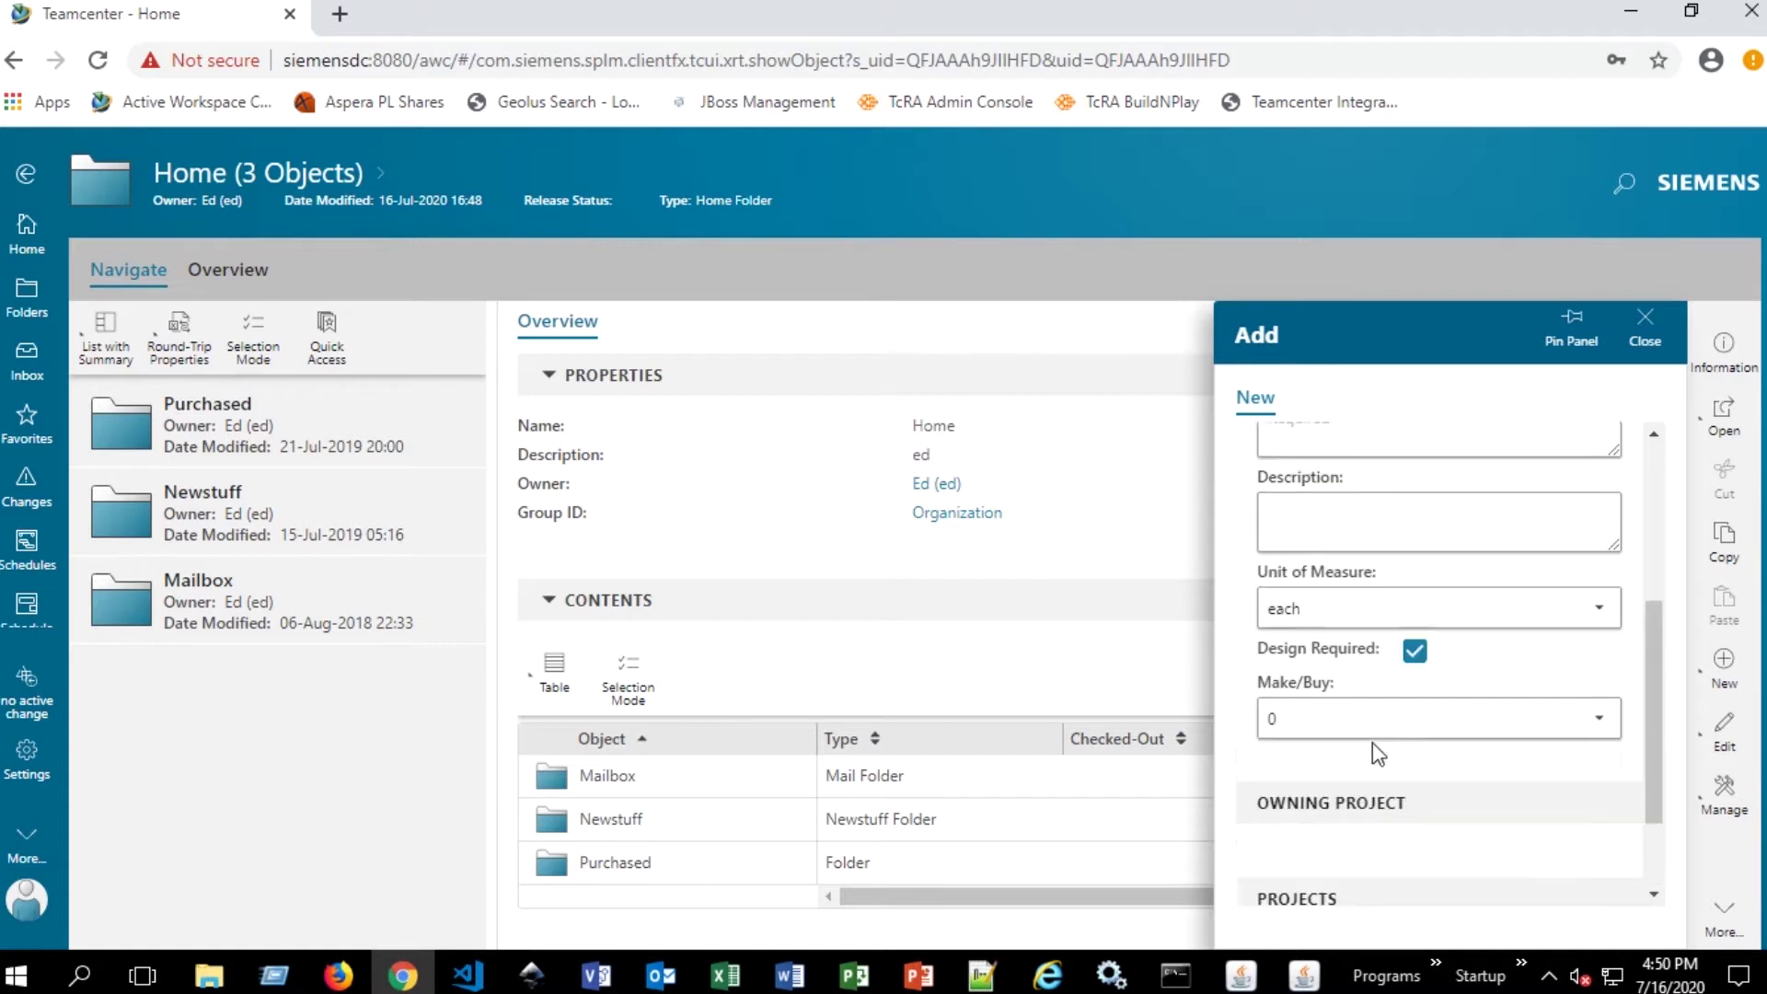
{"action": "scroll", "coordinate": [1376, 737], "scroll_direction": "up", "scroll_amount": 2}
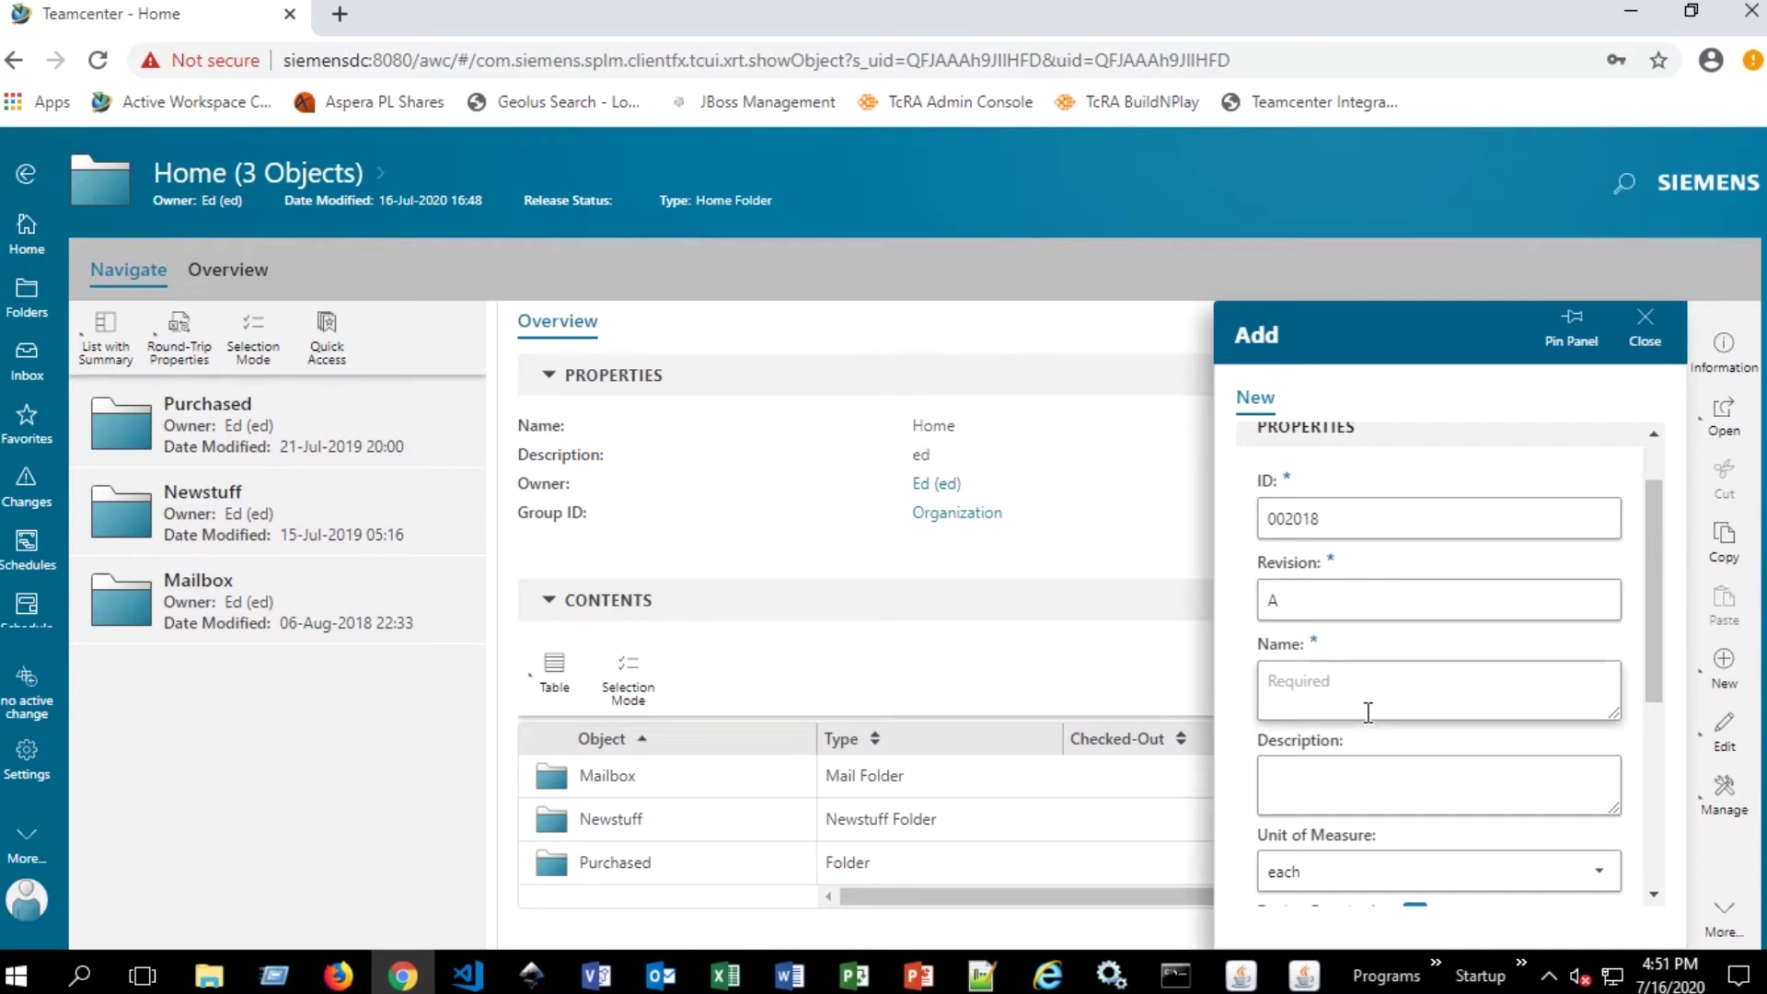
{"action": "left_click", "coordinate": [1378, 686]}
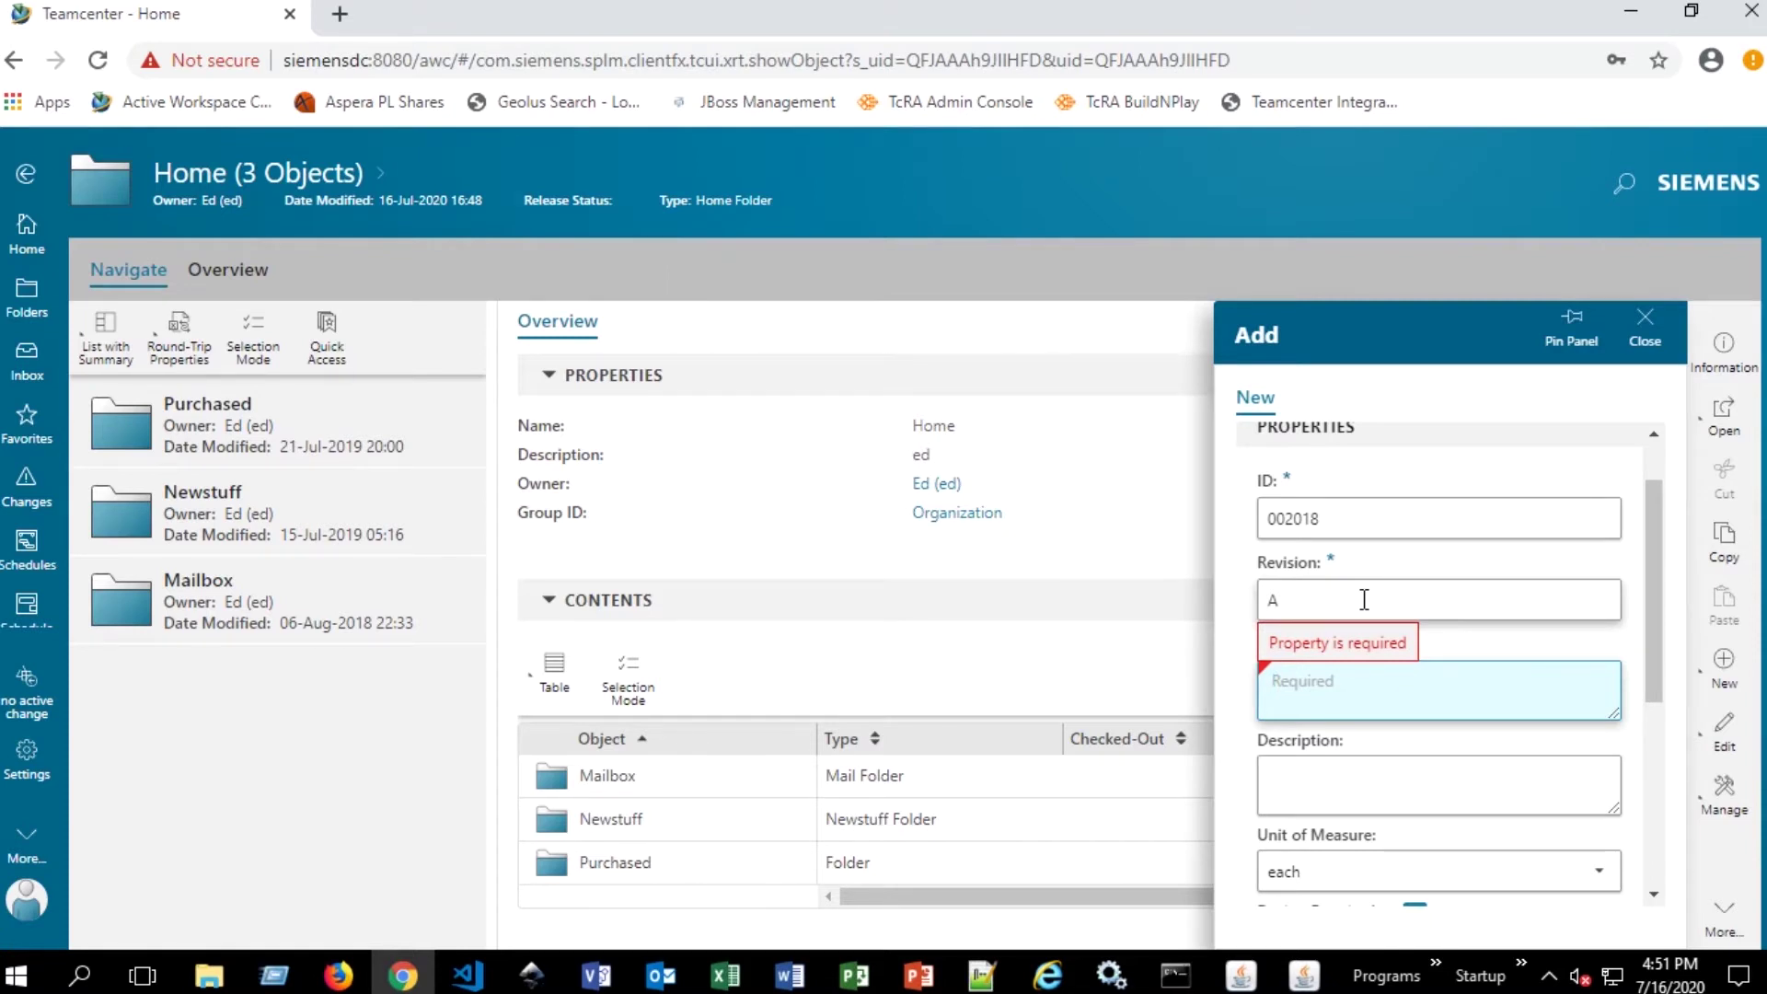
{"action": "type", "text": "Cylinder"}
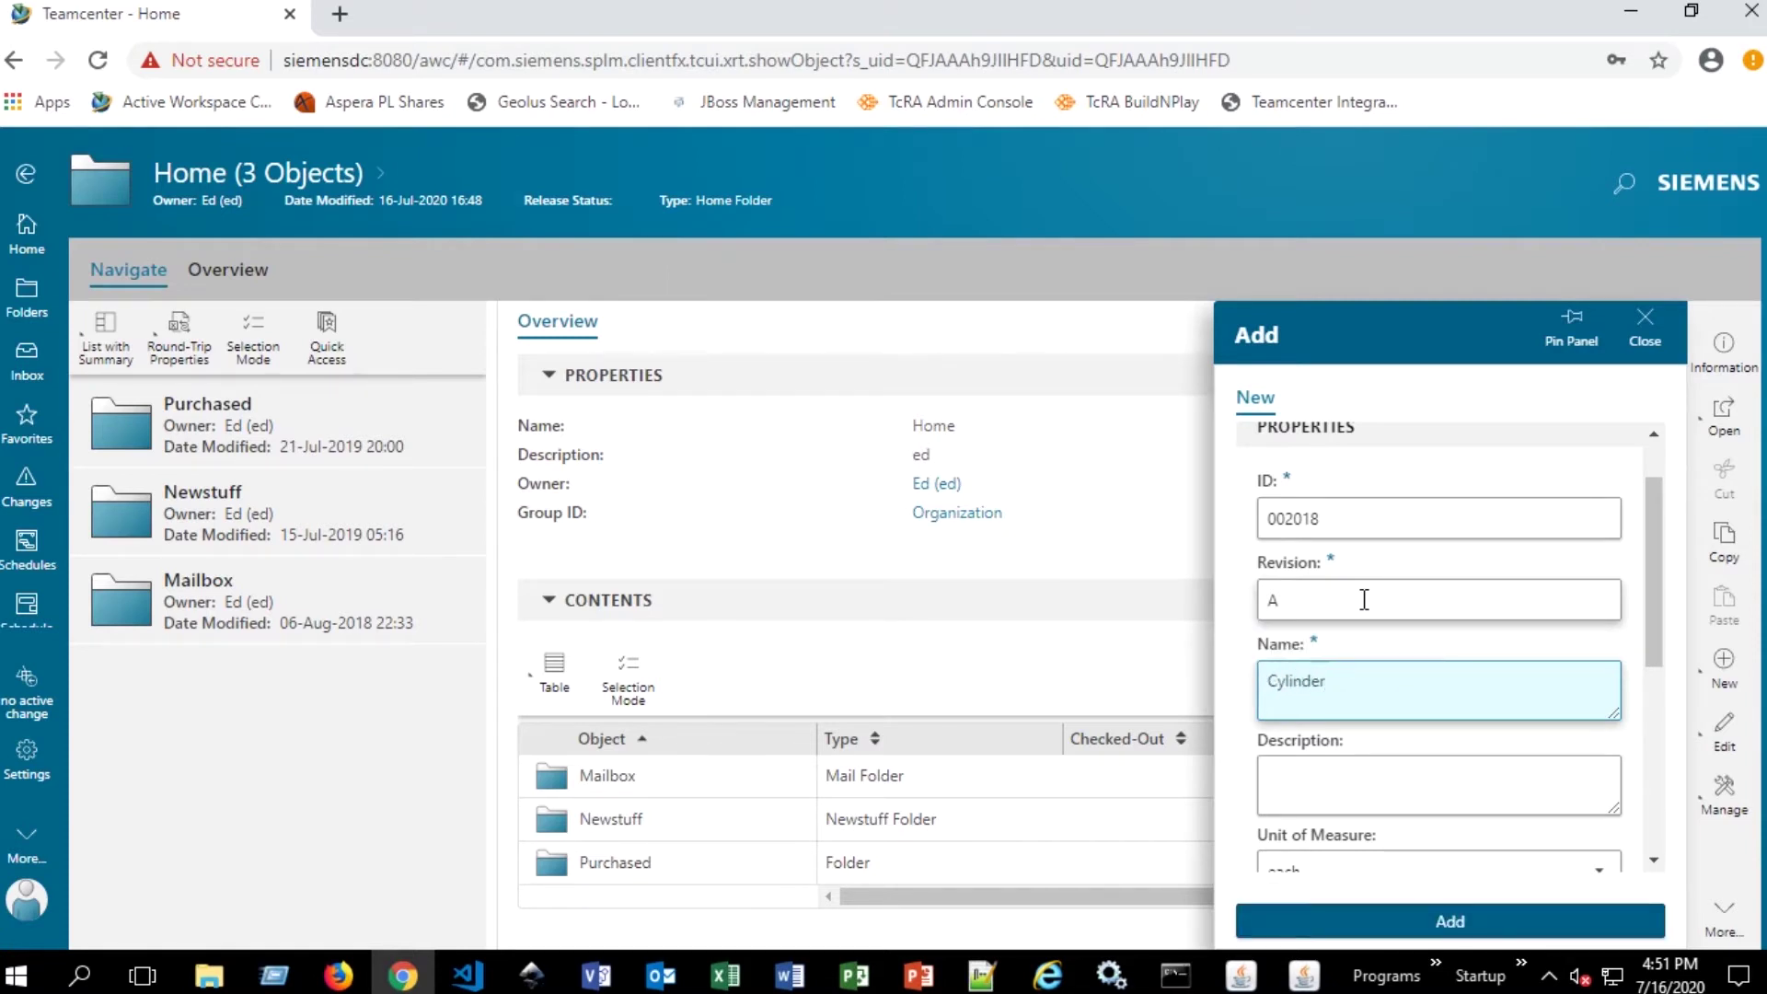
{"action": "left_click", "coordinate": [1453, 941]}
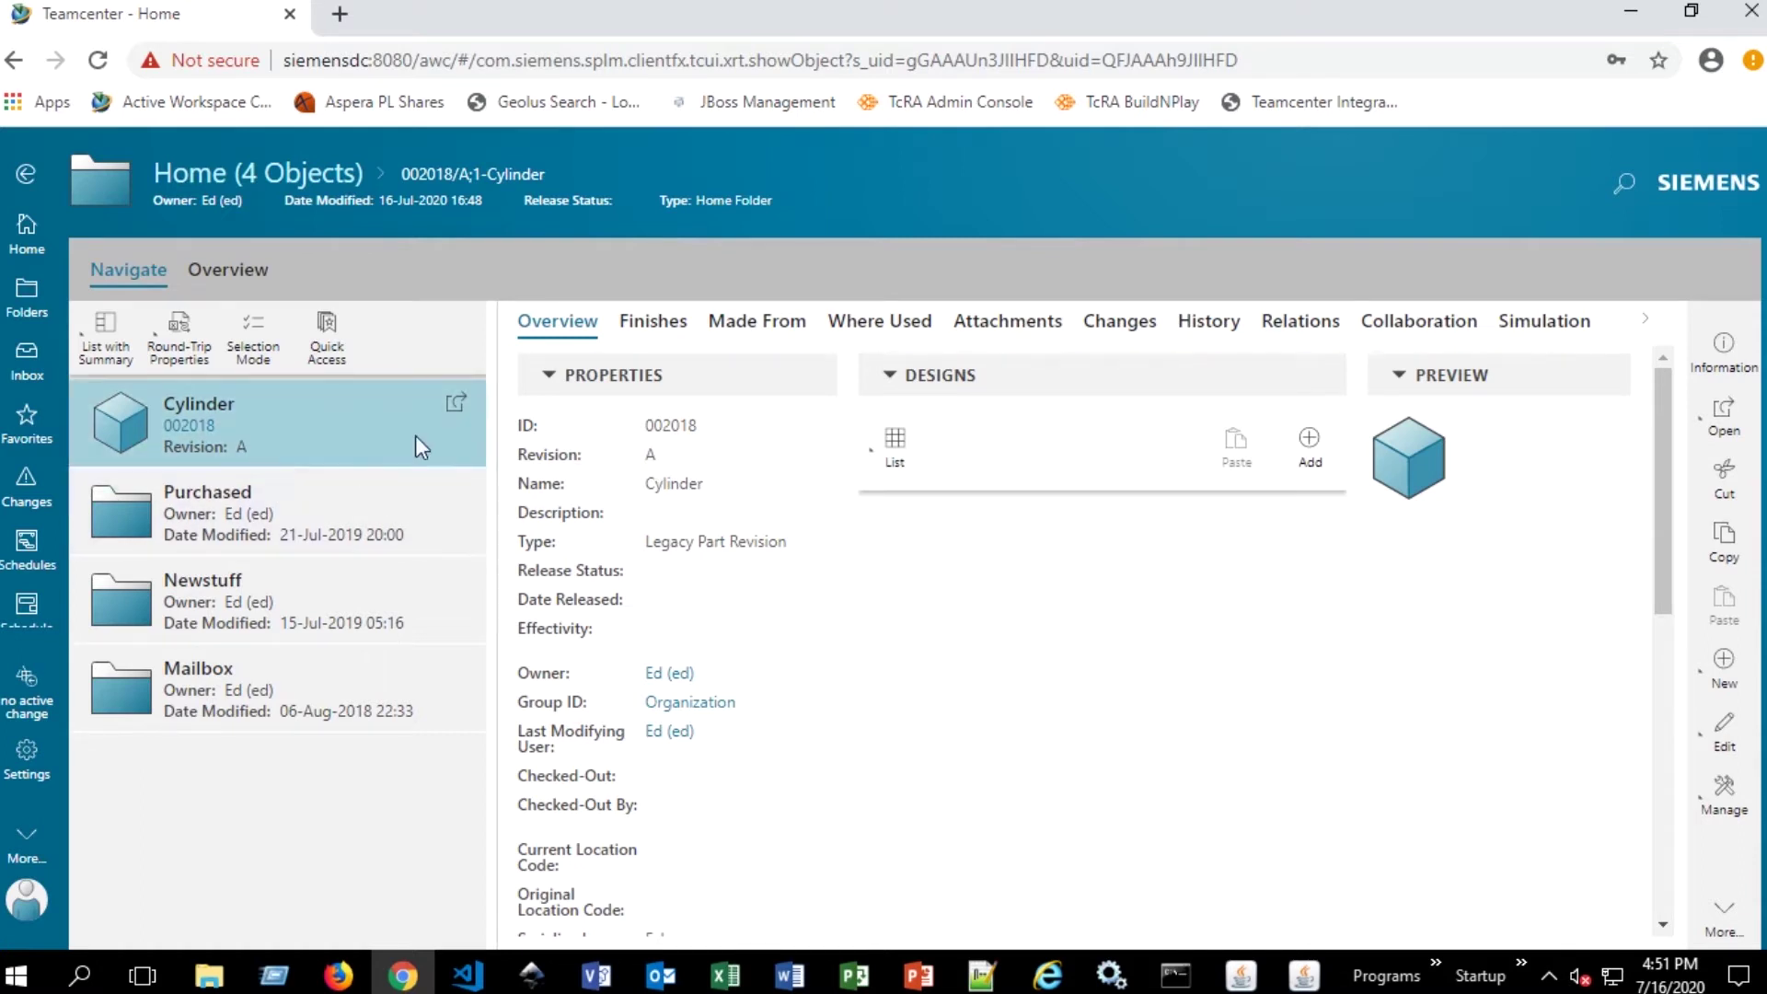
- Select the Cylinder revision 002018/A in Home and bring up the Manage actions
{"action": "left_click", "coordinate": [294, 412]}
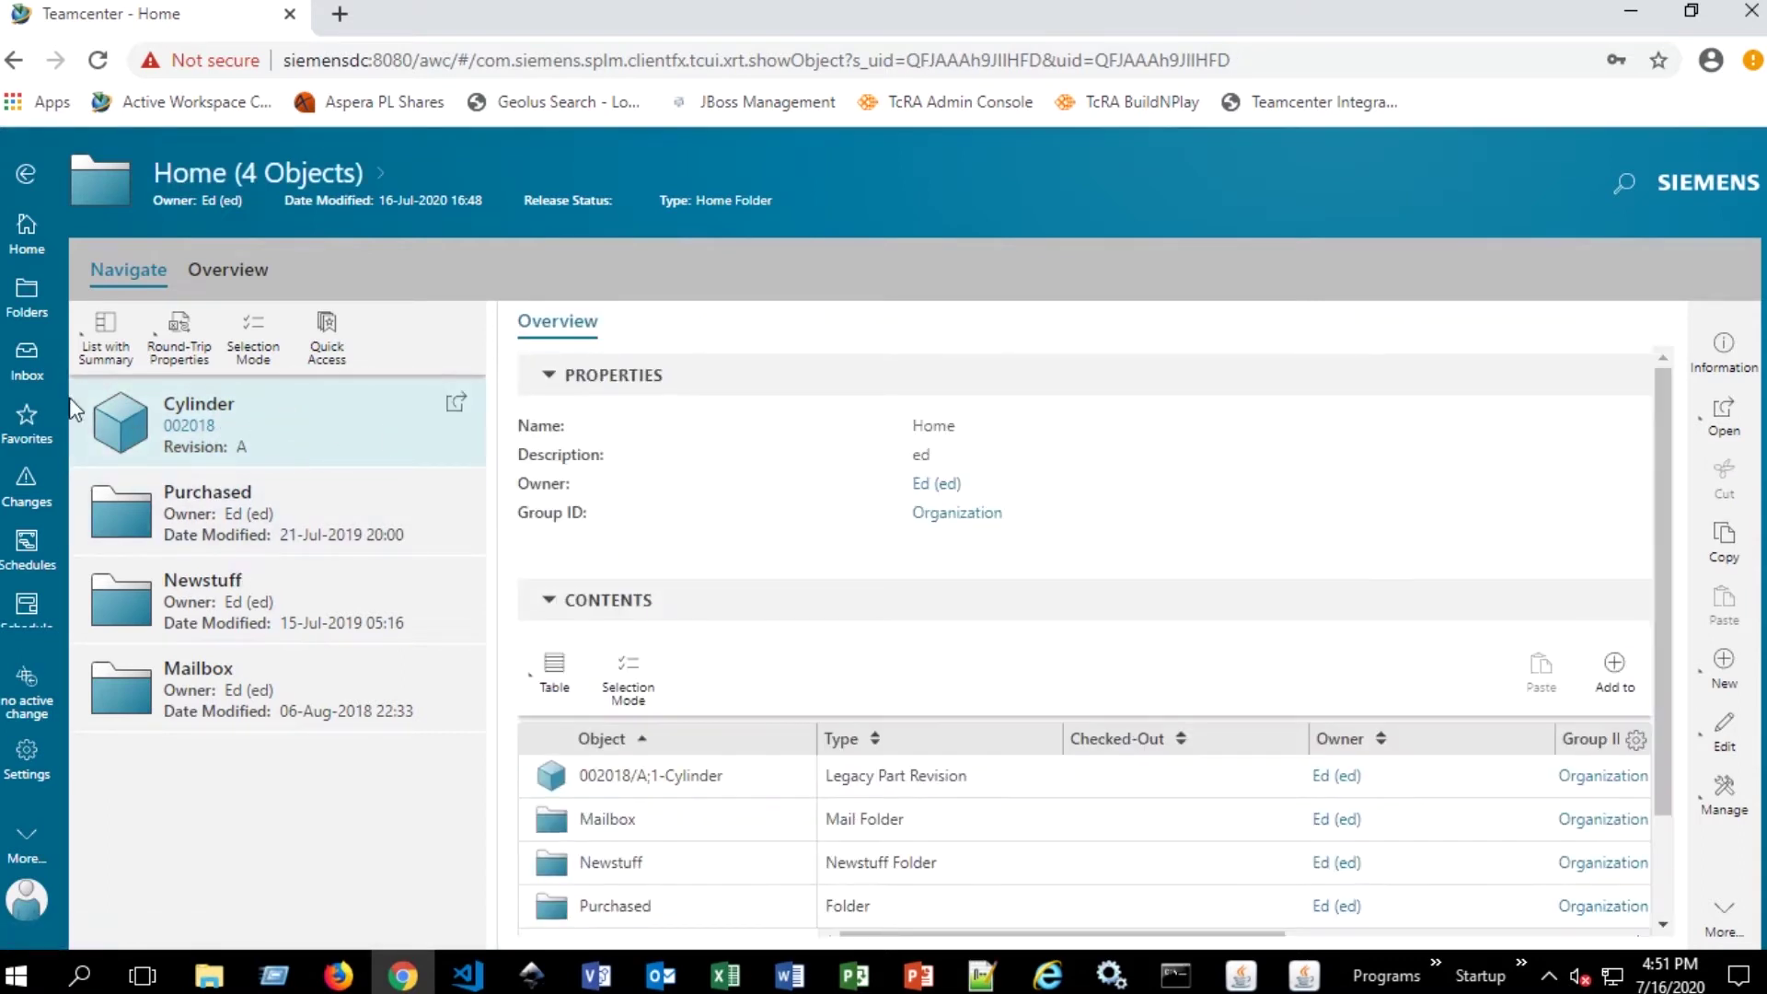
{"action": "left_click", "coordinate": [293, 411]}
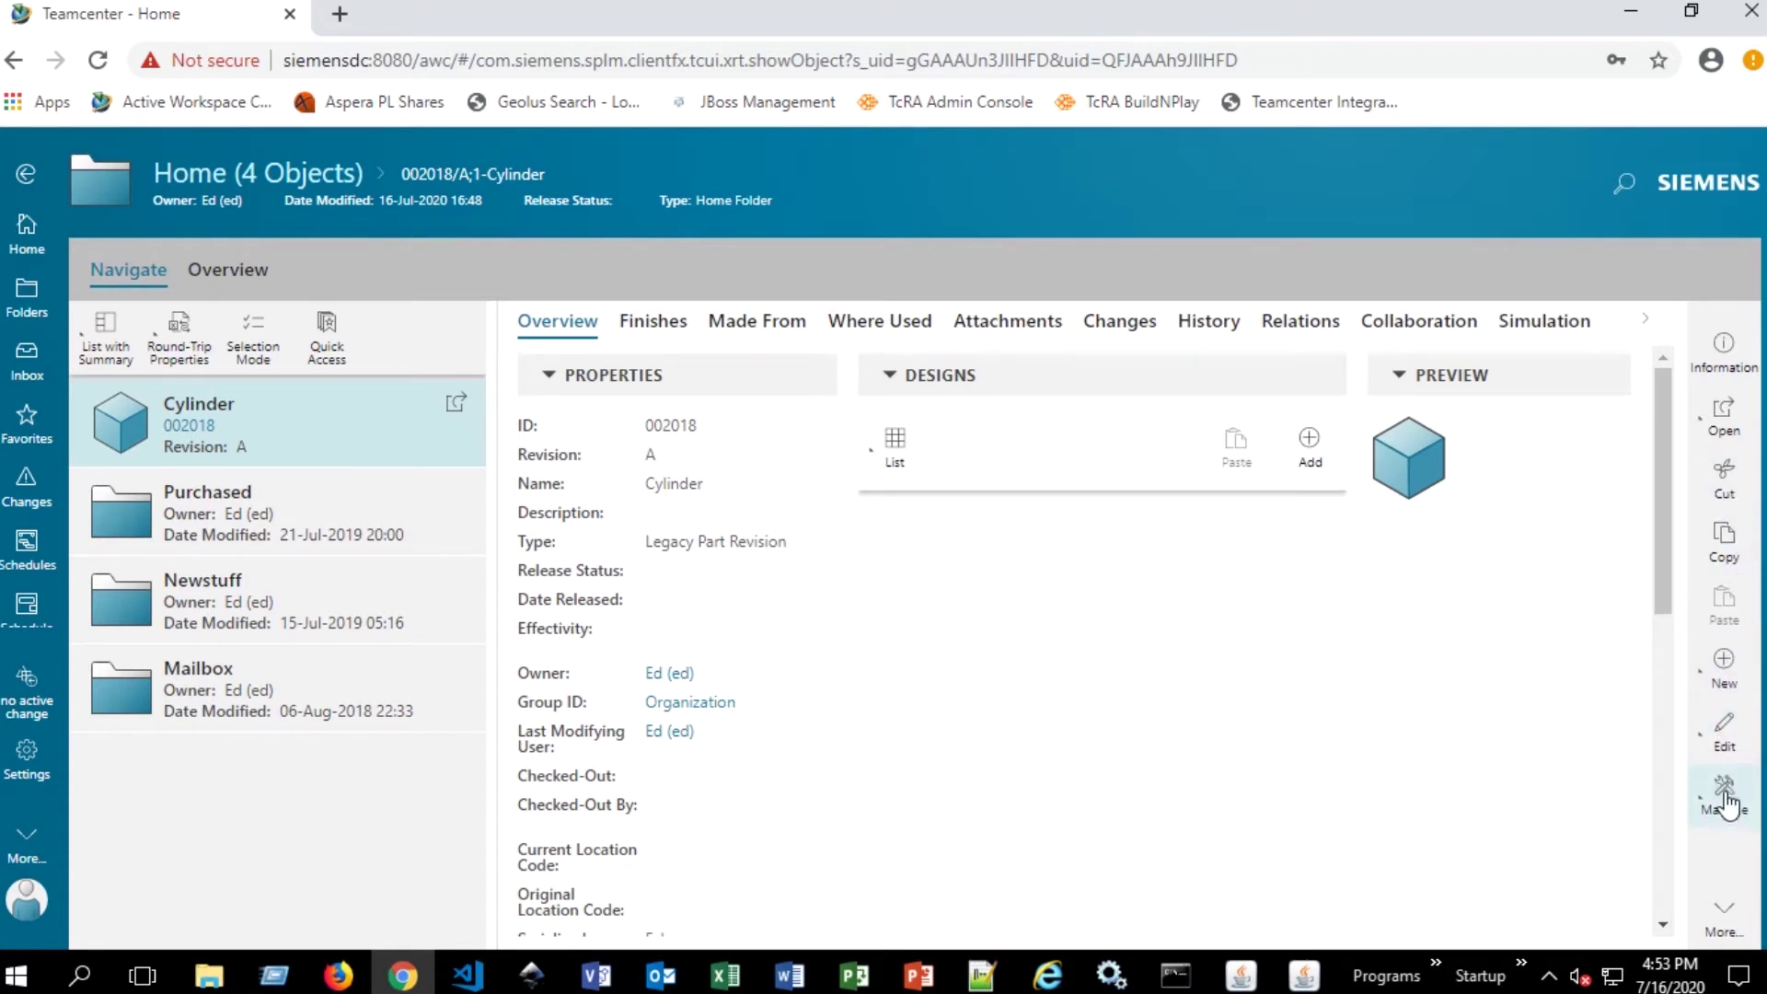
{"action": "left_click", "coordinate": [1717, 809]}
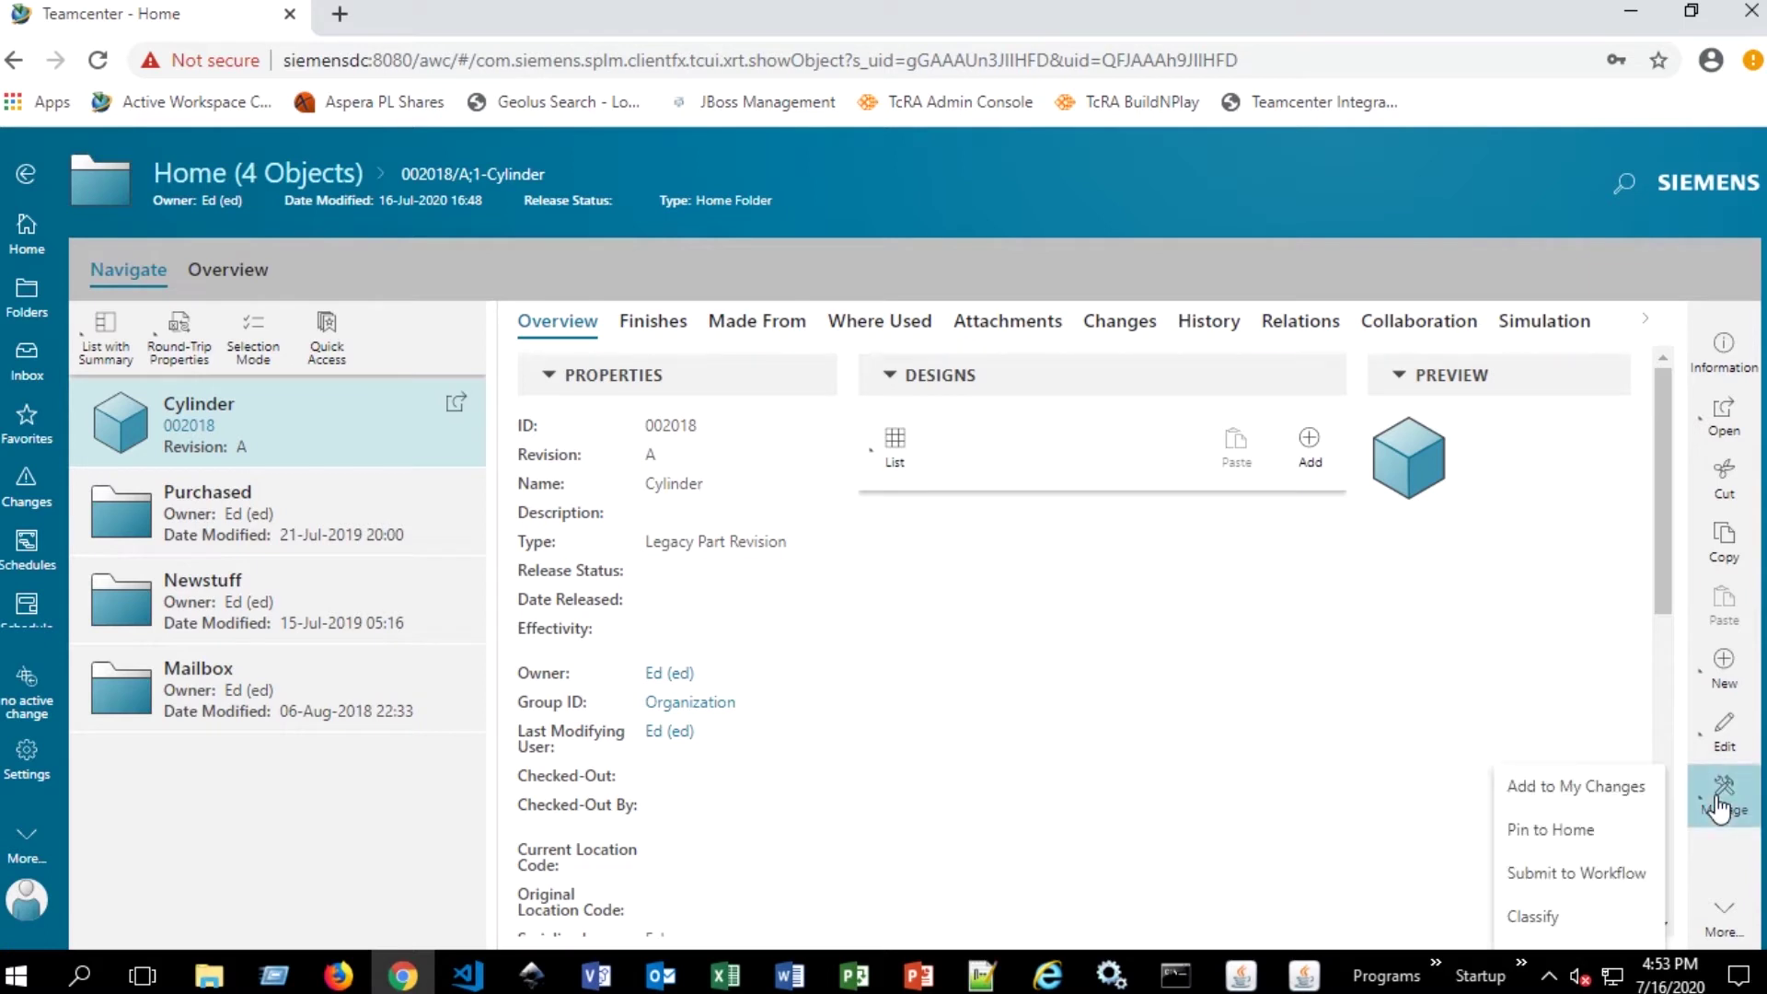
- Start Submit to Workflow for Cylinder 002018/A with the Single Review template
{"action": "left_click", "coordinate": [1572, 875]}
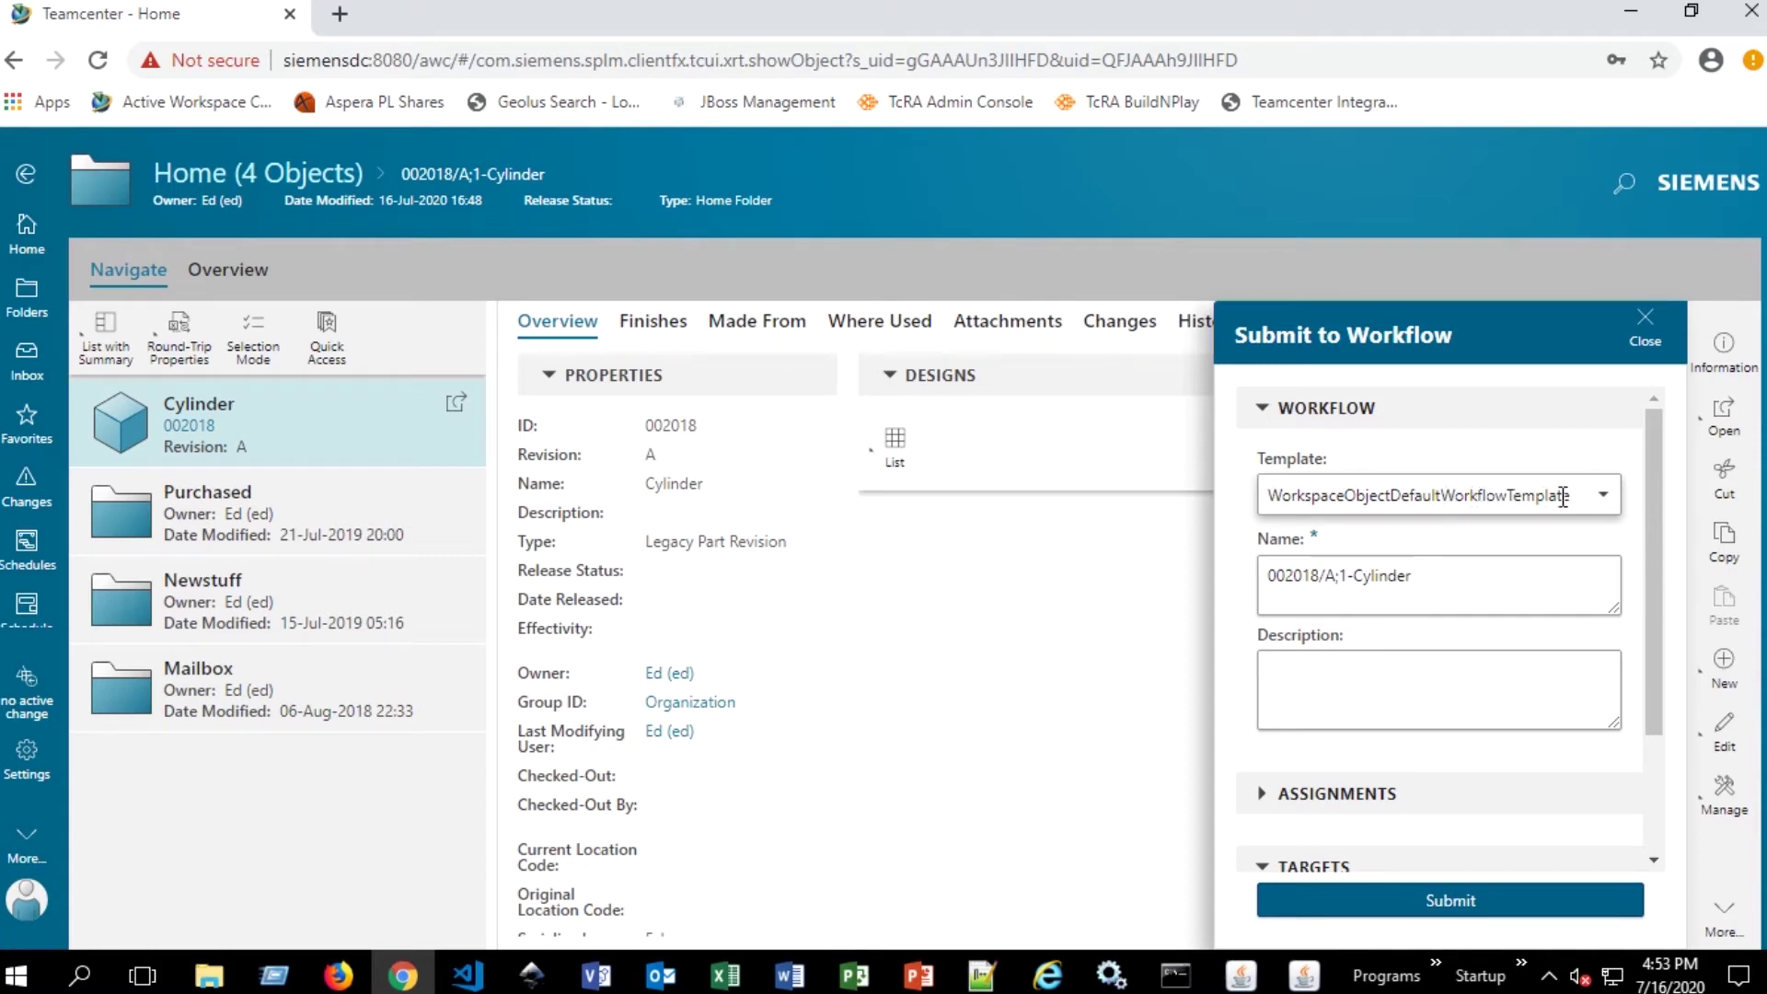
{"action": "left_click", "coordinate": [1612, 497]}
{"action": "scroll", "coordinate": [1431, 607], "scroll_direction": "down", "scroll_amount": 10}
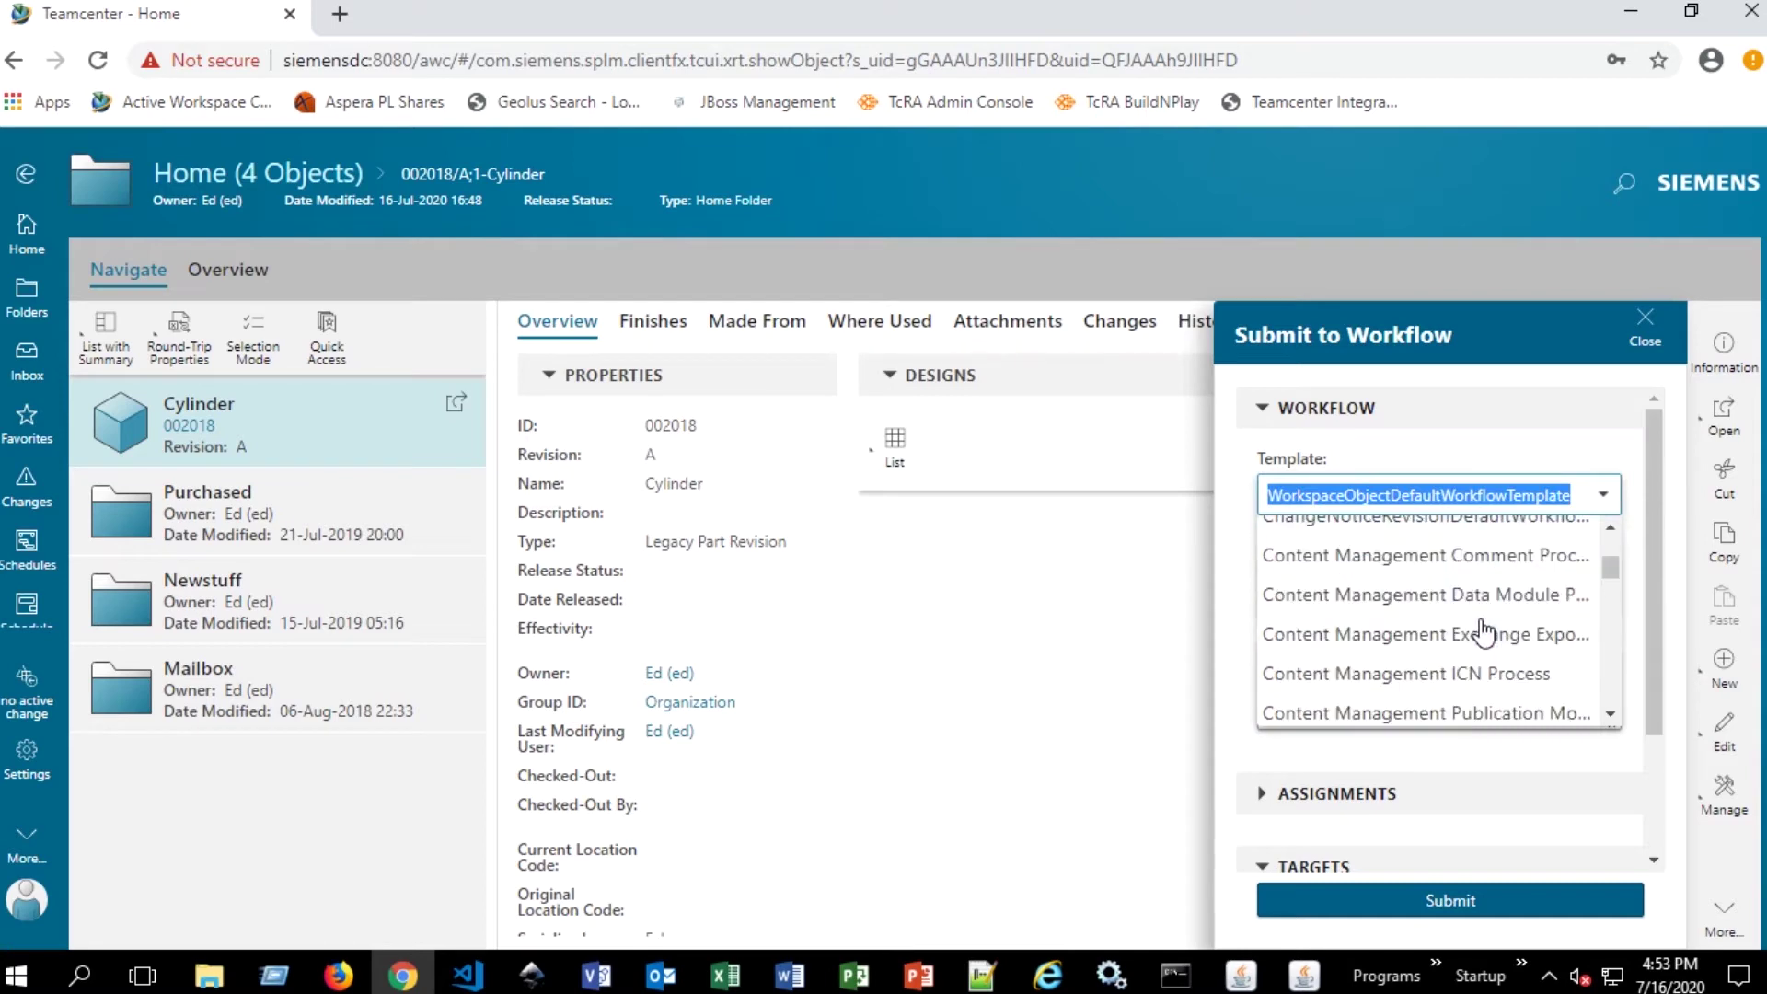
{"action": "scroll", "coordinate": [1420, 597], "scroll_direction": "down", "scroll_amount": 3}
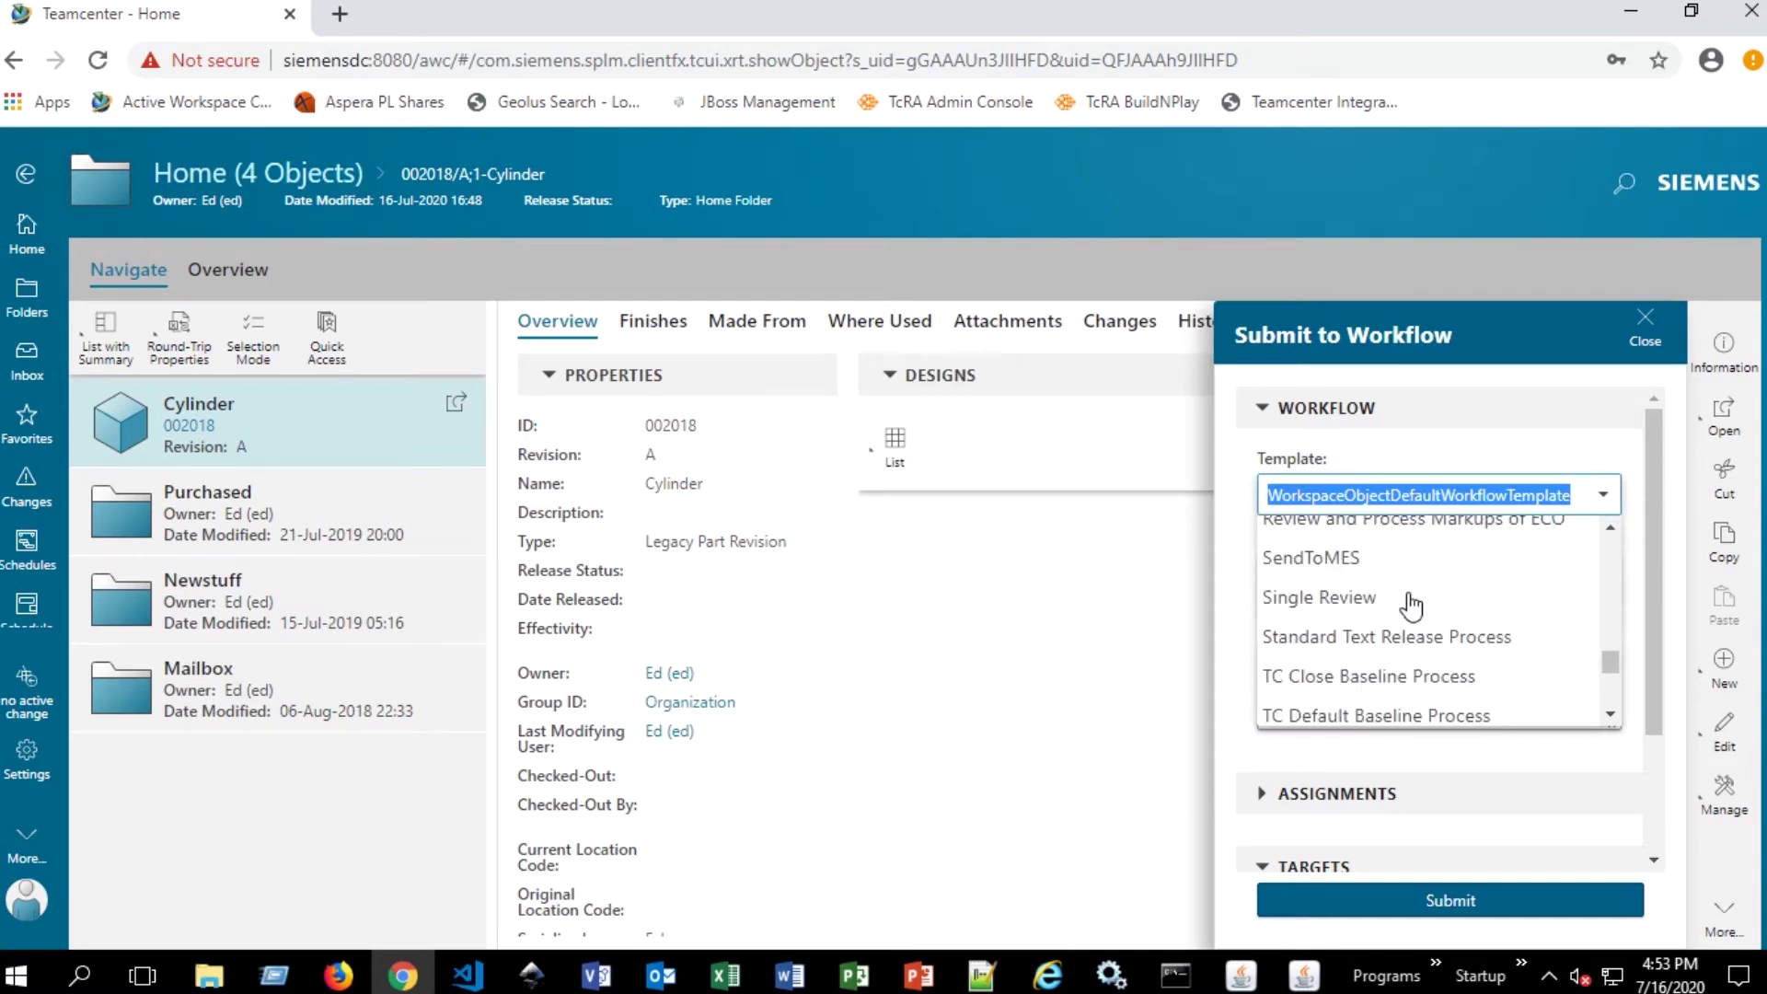
{"action": "left_click", "coordinate": [1361, 603]}
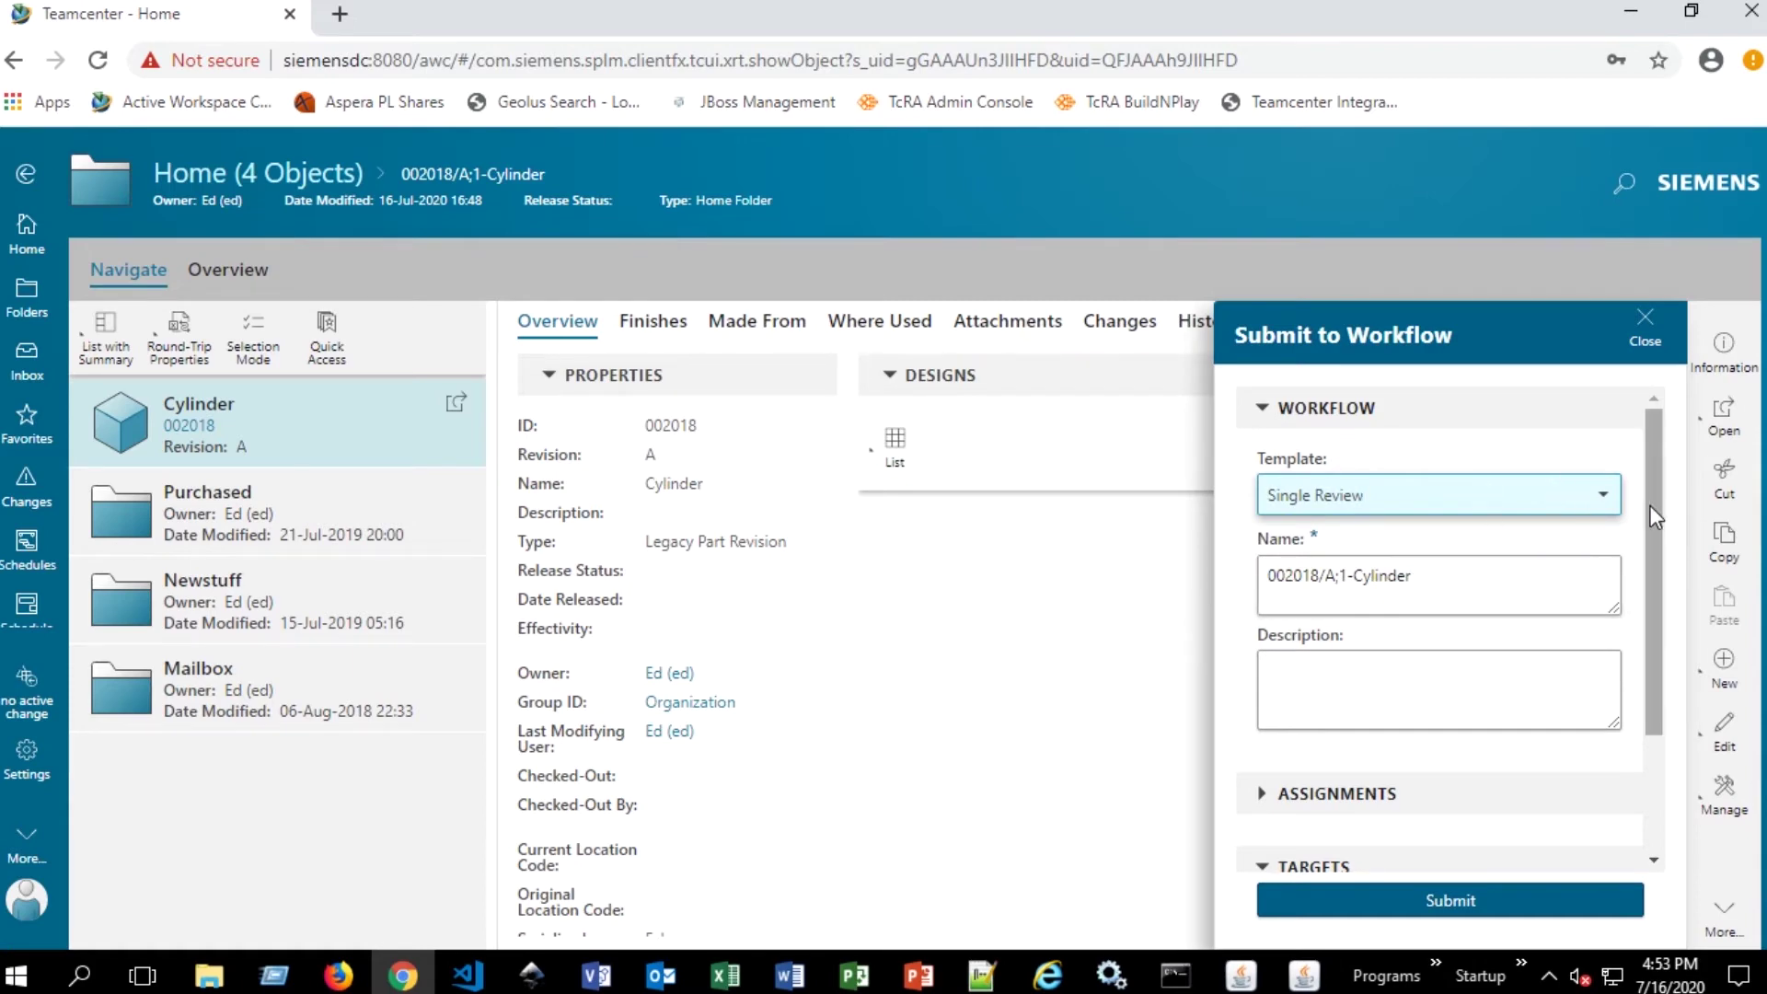
{"action": "scroll", "coordinate": [1649, 505], "scroll_direction": "down", "scroll_amount": 2}
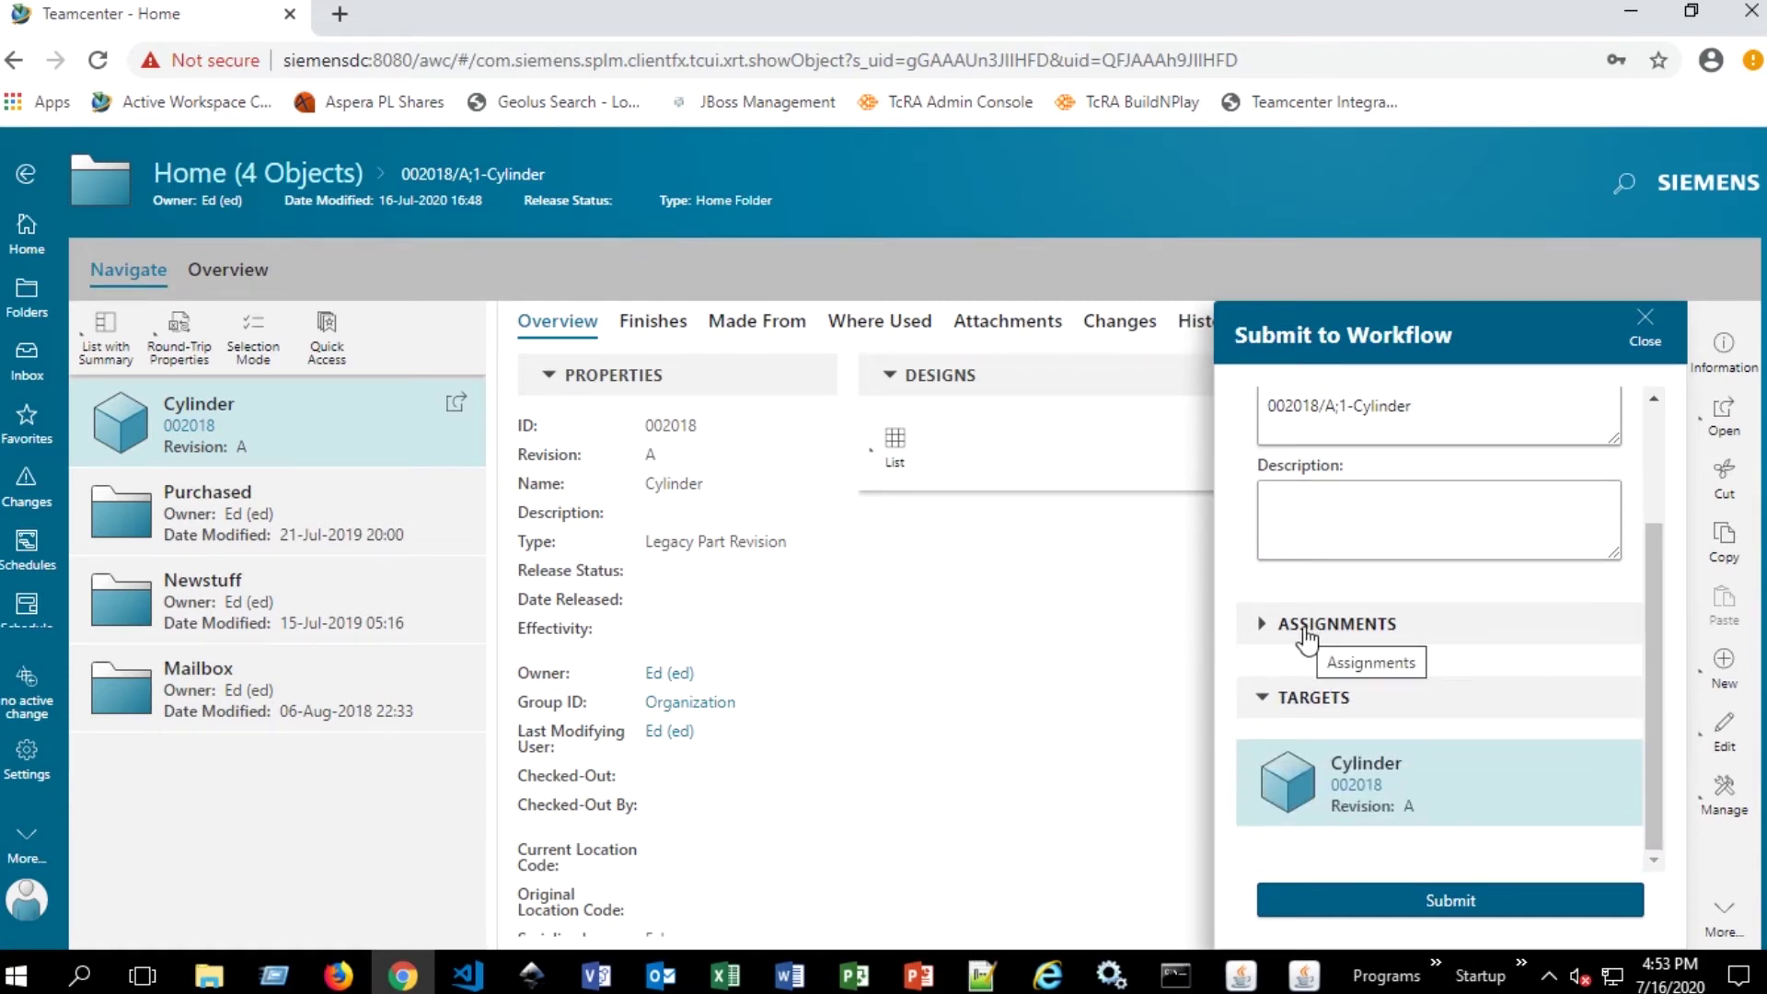
- Expand the workflow's task assignments section in the Submit to Workflow panel
{"action": "left_click", "coordinate": [1261, 623]}
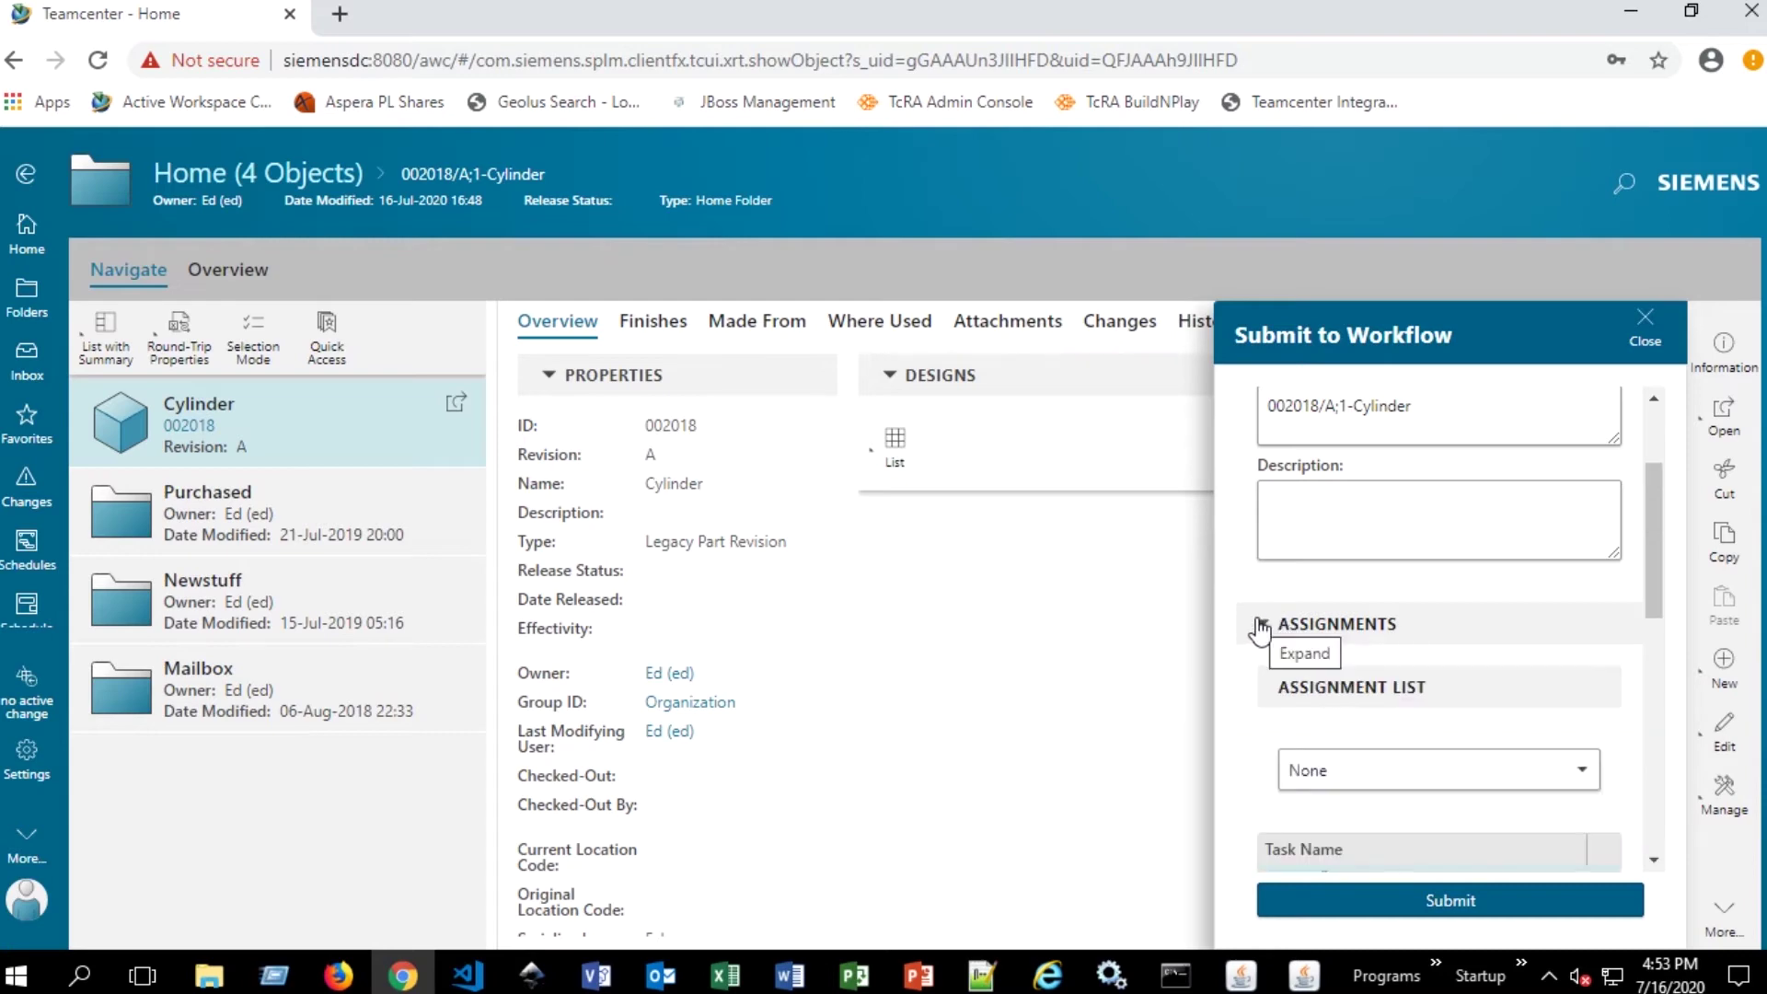
{"action": "scroll", "coordinate": [1436, 625], "scroll_direction": "down", "scroll_amount": 5}
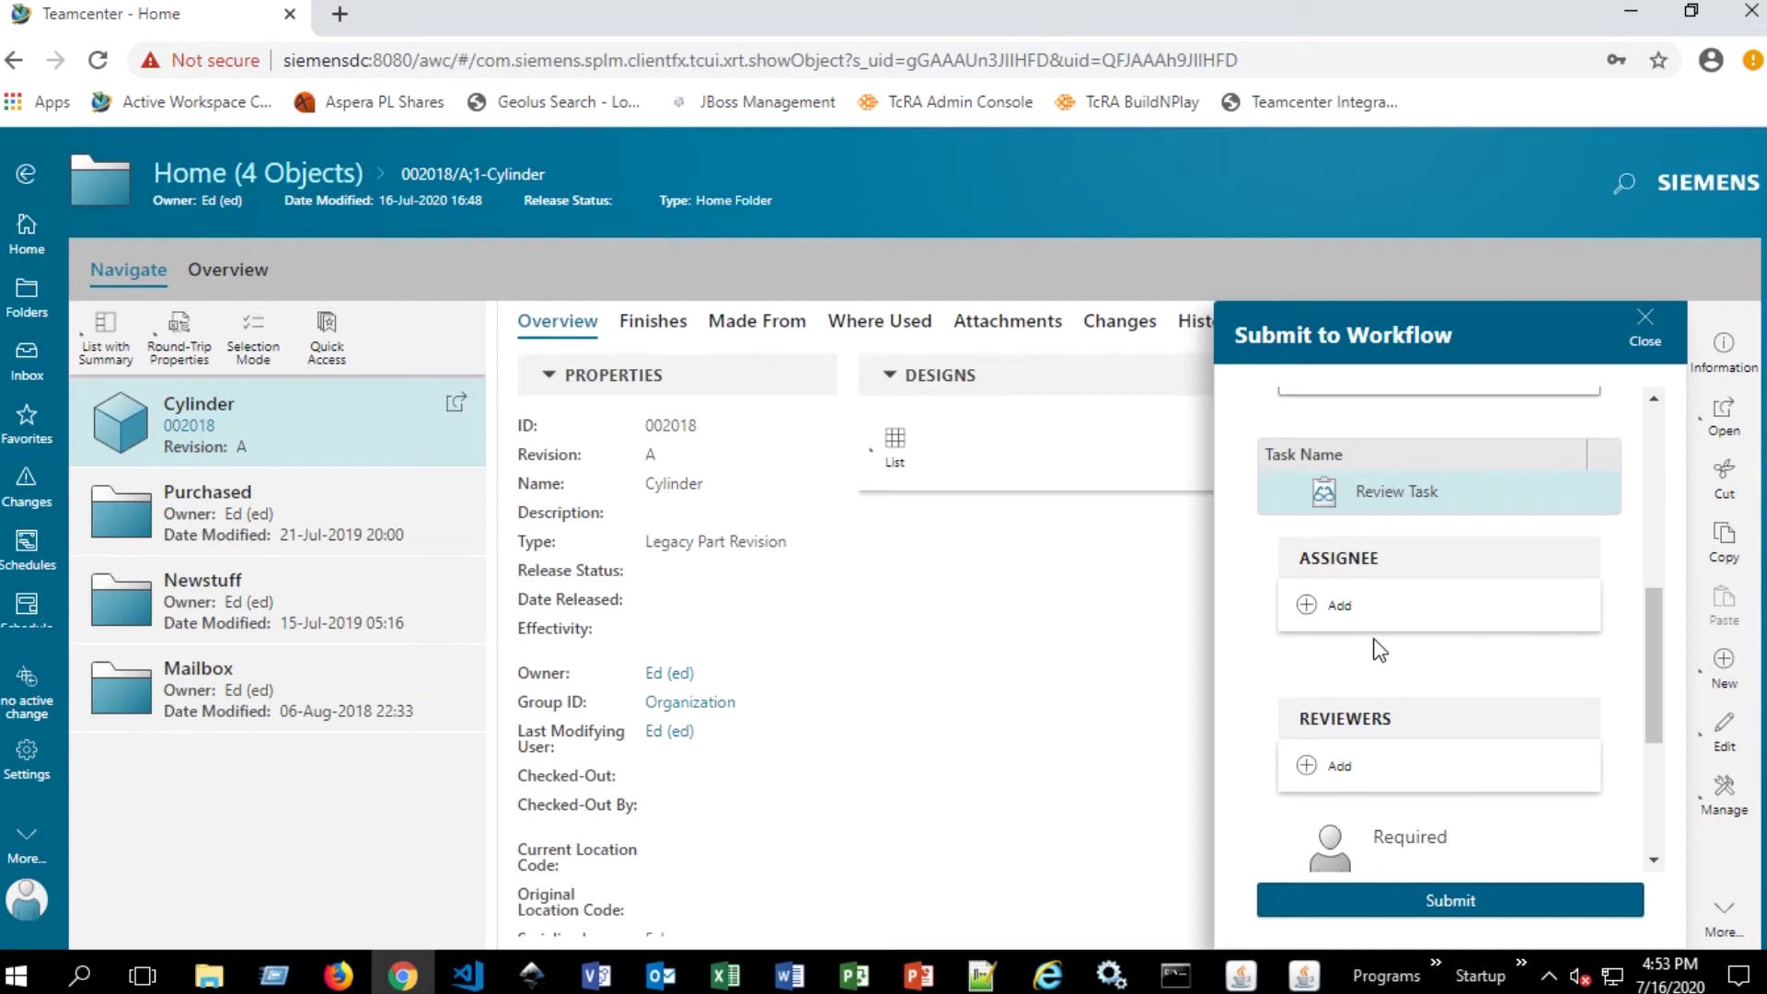
{"action": "scroll", "coordinate": [1375, 630], "scroll_direction": "down", "scroll_amount": 2}
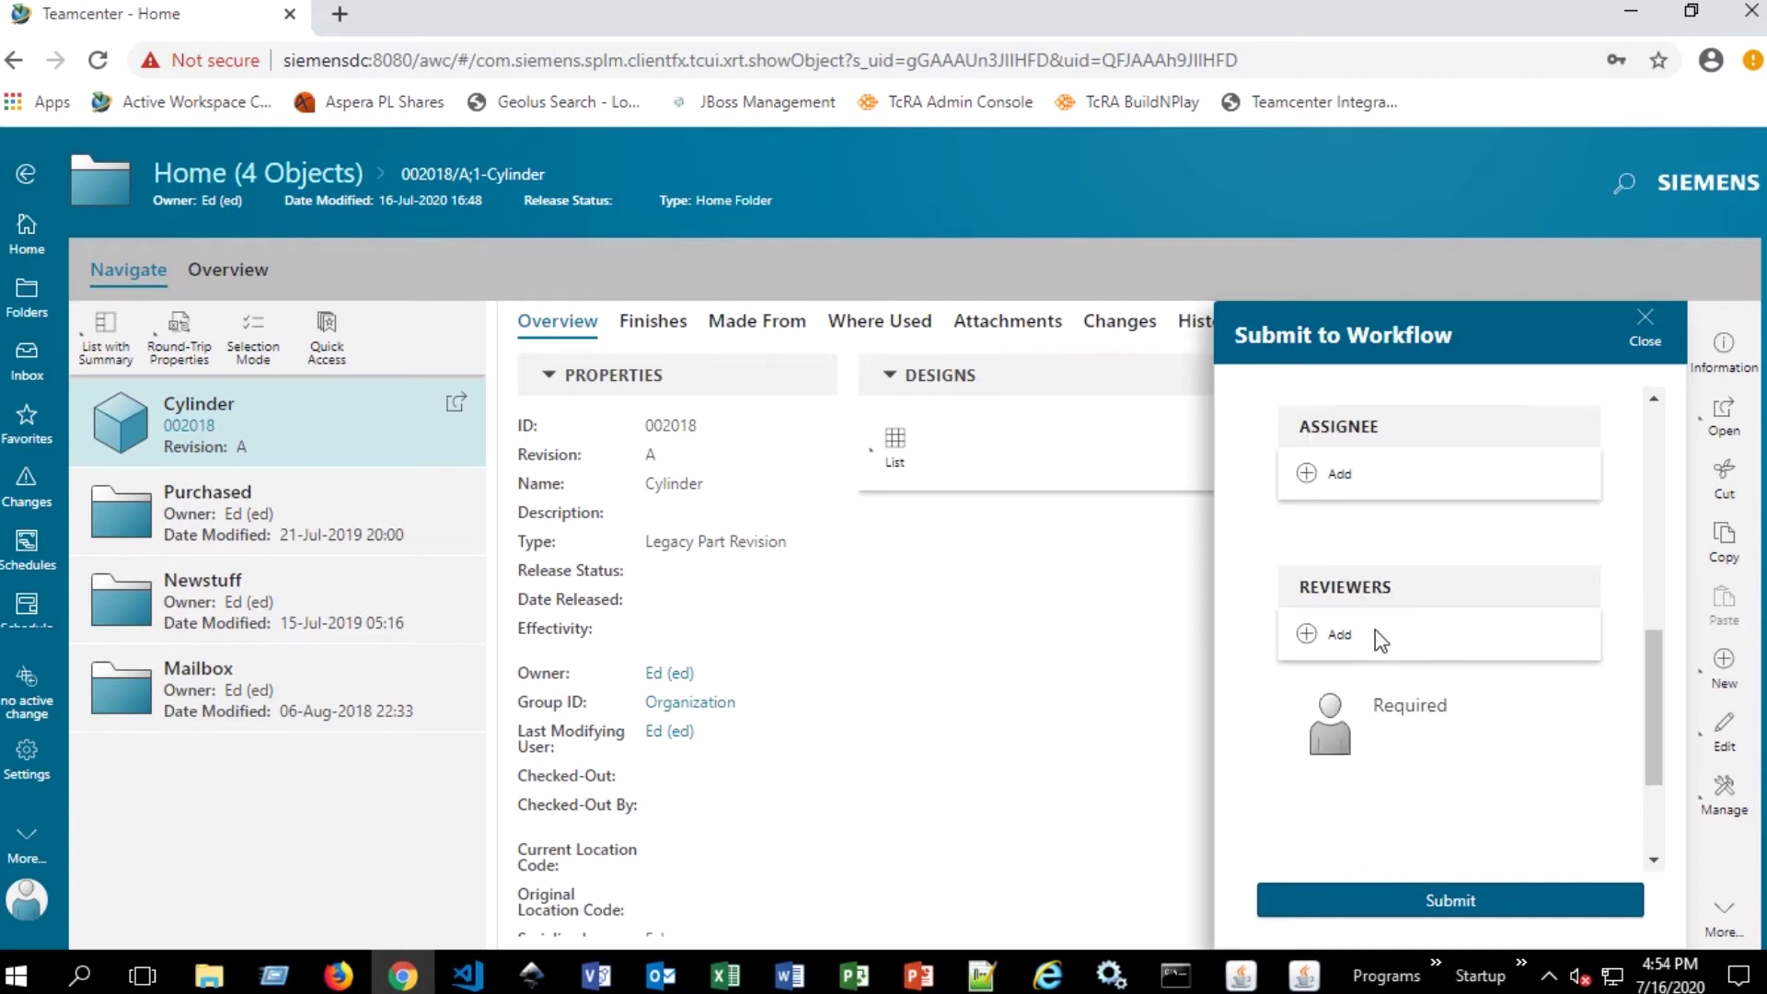
{"action": "scroll", "coordinate": [1396, 570], "scroll_direction": "up", "scroll_amount": 2}
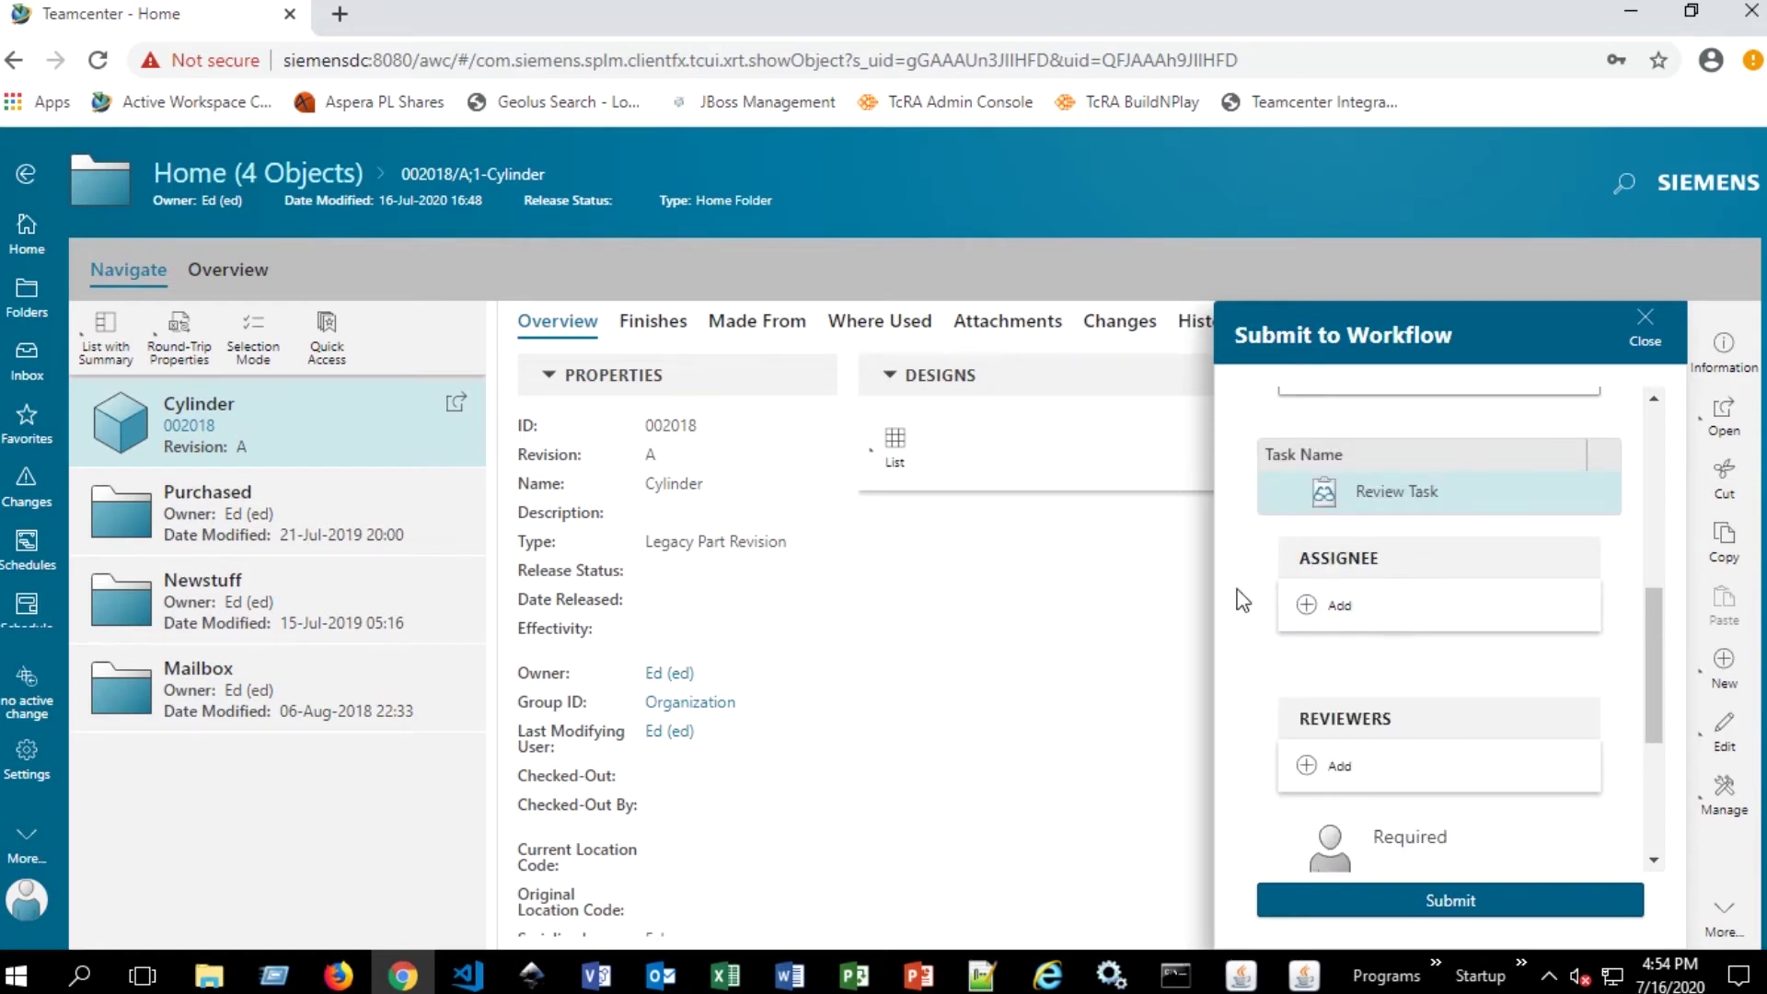
{"action": "scroll", "coordinate": [1427, 556], "scroll_direction": "down", "scroll_amount": 3}
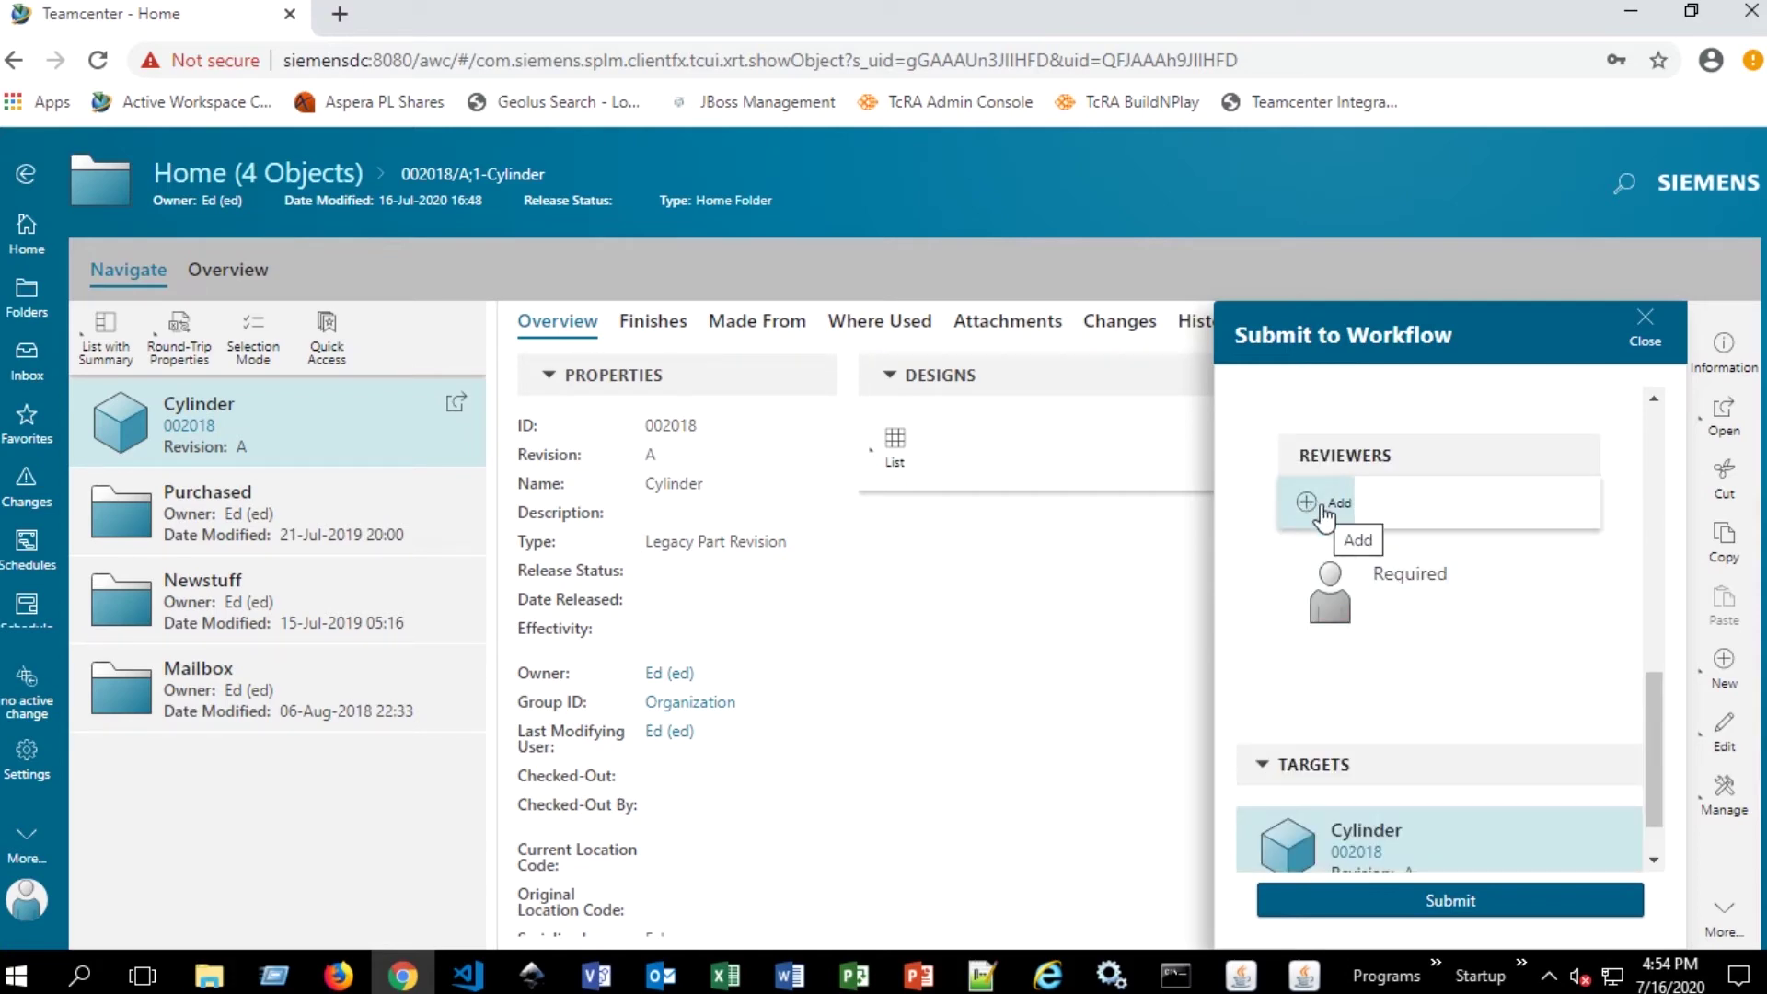
- Add the Organization/Manager user as reviewer on the review task
{"action": "left_click", "coordinate": [1323, 508]}
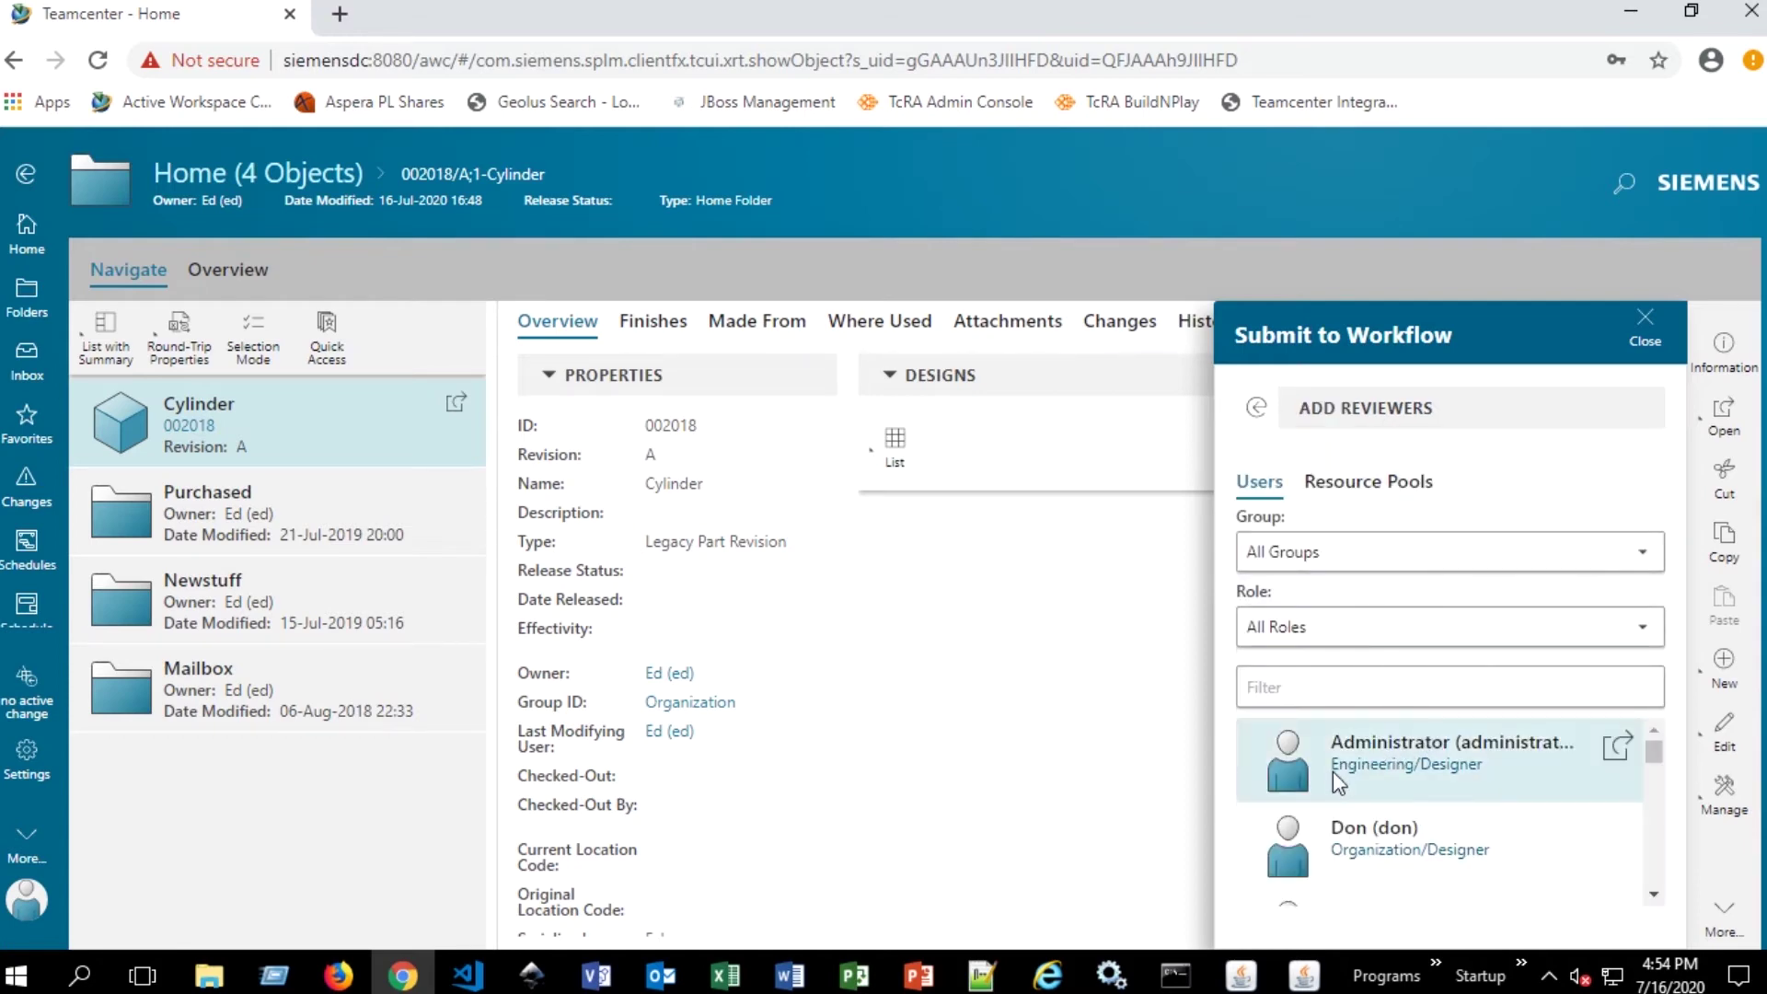
{"action": "scroll", "coordinate": [1337, 778], "scroll_direction": "down", "scroll_amount": 2}
{"action": "scroll", "coordinate": [1347, 790], "scroll_direction": "down", "scroll_amount": 5}
{"action": "scroll", "coordinate": [1382, 816], "scroll_direction": "up", "scroll_amount": 5}
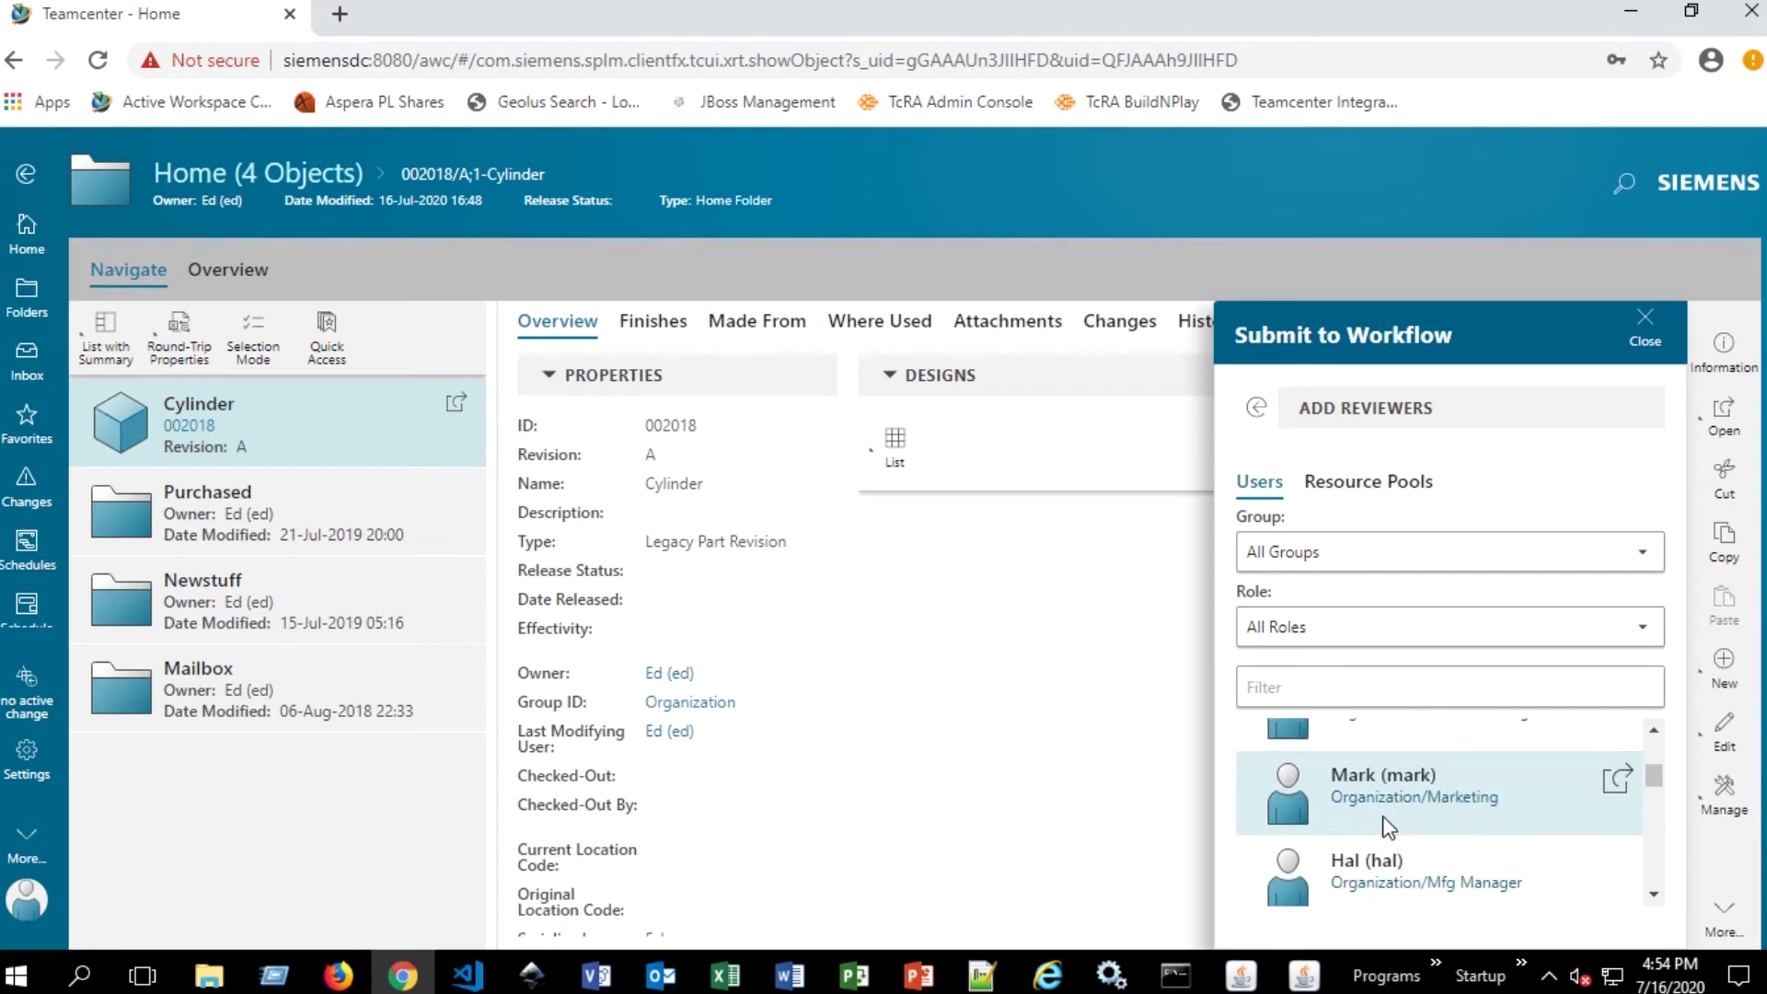
{"action": "scroll", "coordinate": [1383, 816], "scroll_direction": "up", "scroll_amount": 3}
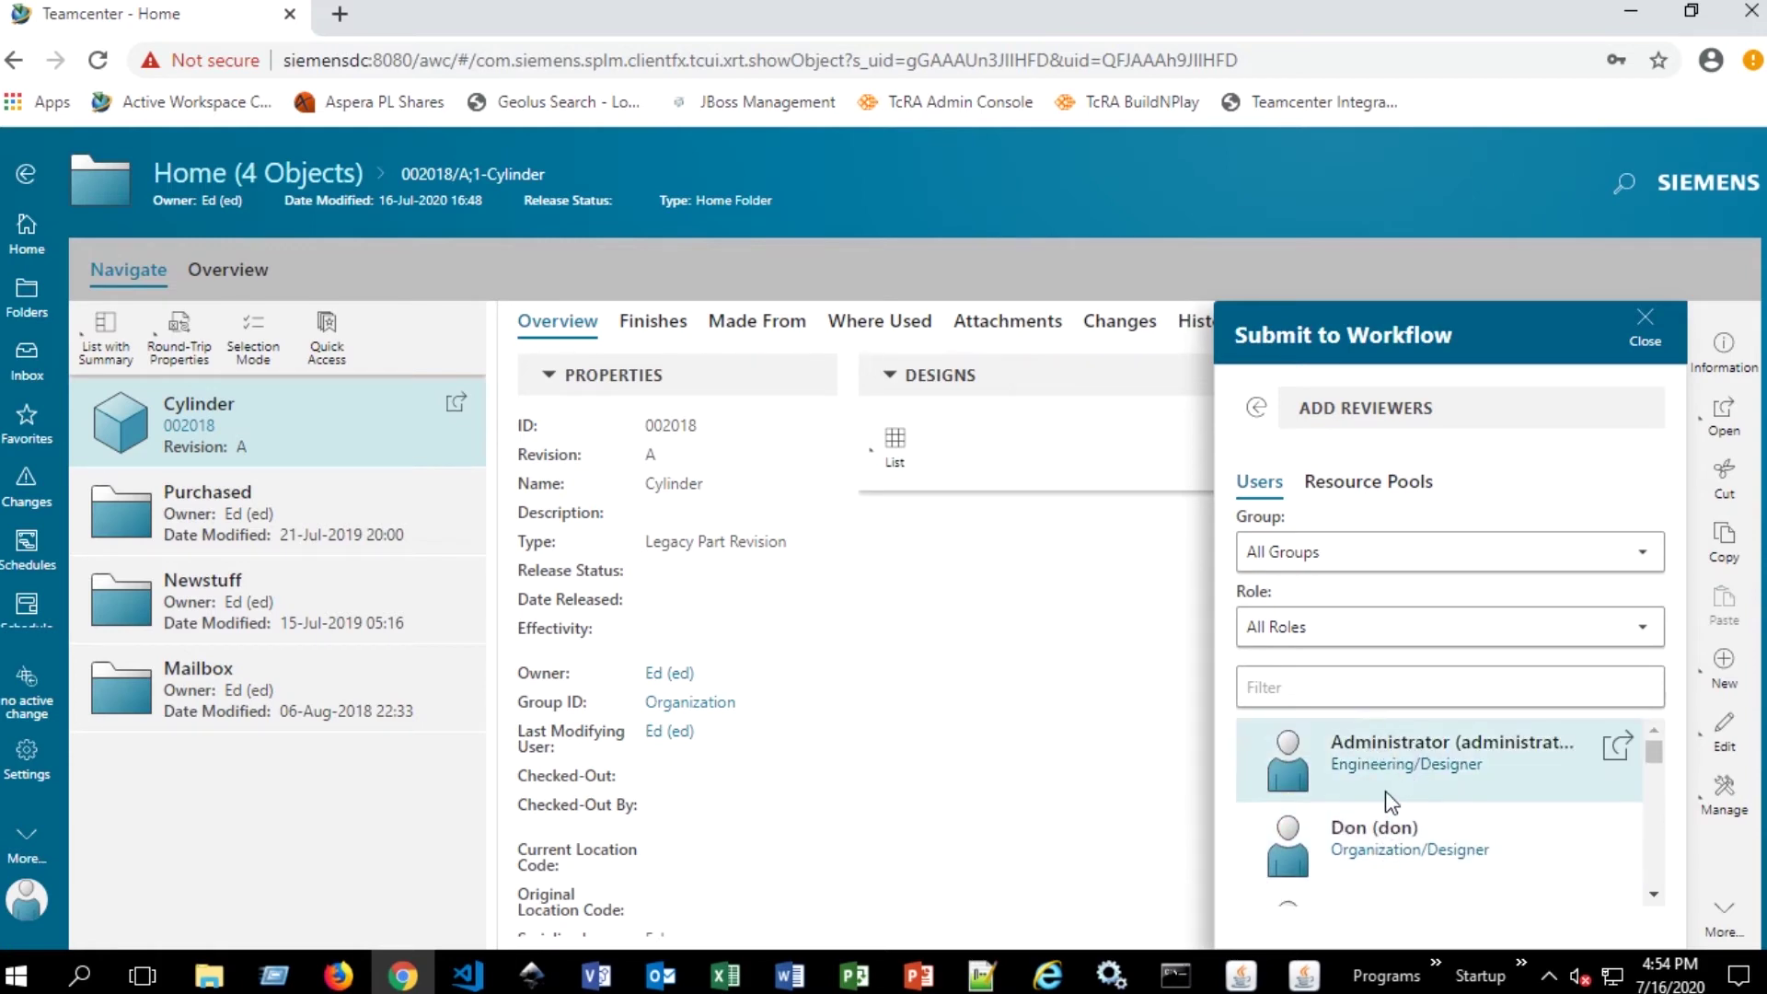
{"action": "scroll", "coordinate": [1425, 760], "scroll_direction": "down", "scroll_amount": 3}
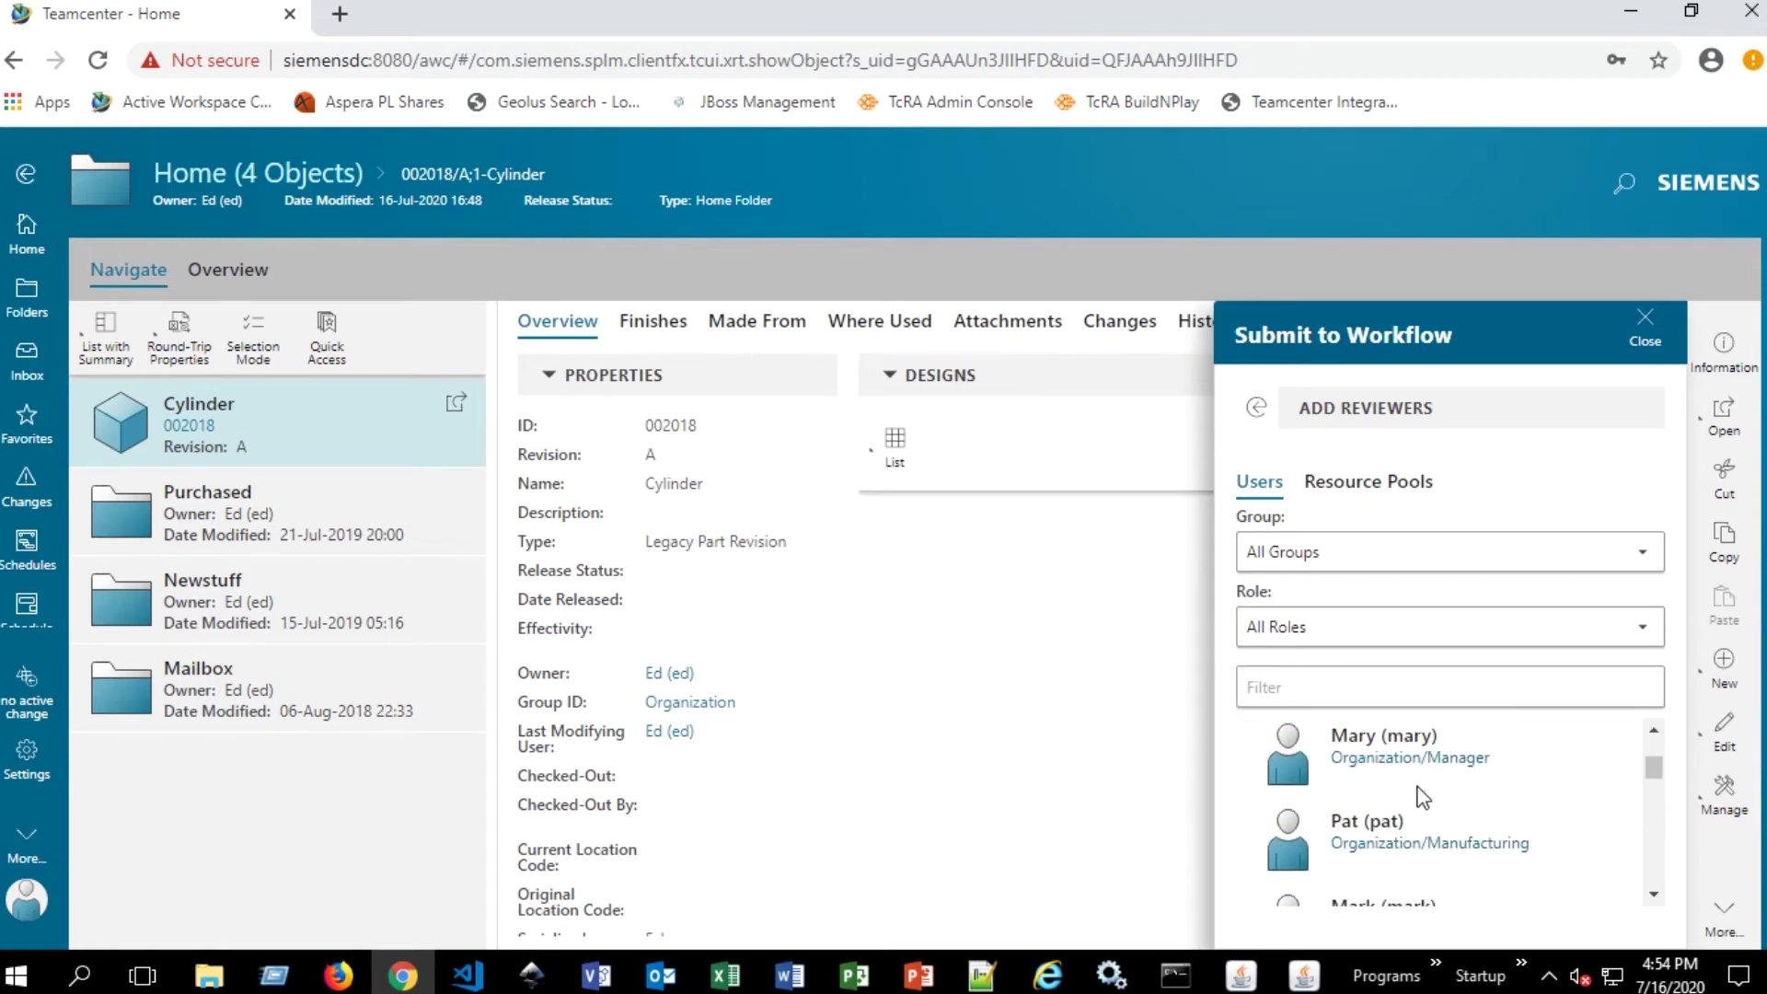
{"action": "left_click", "coordinate": [1408, 756]}
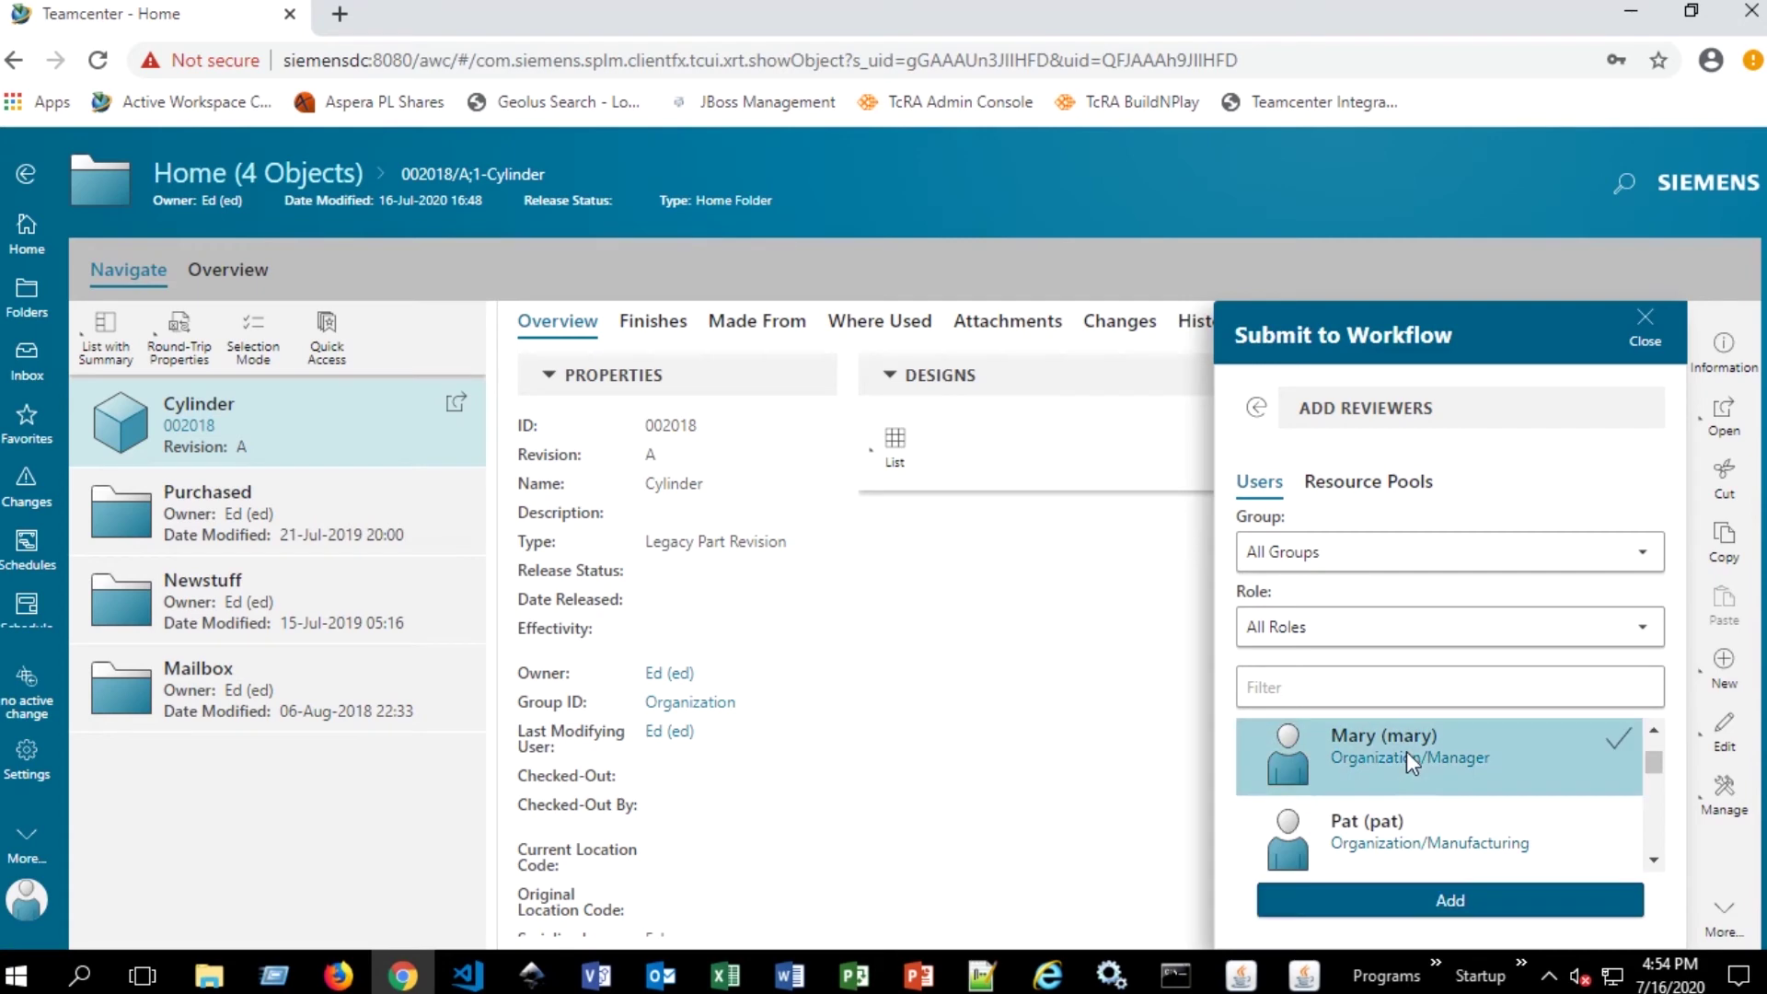
{"action": "left_click", "coordinate": [1454, 915]}
{"action": "scroll", "coordinate": [1392, 621], "scroll_direction": "up", "scroll_amount": 2}
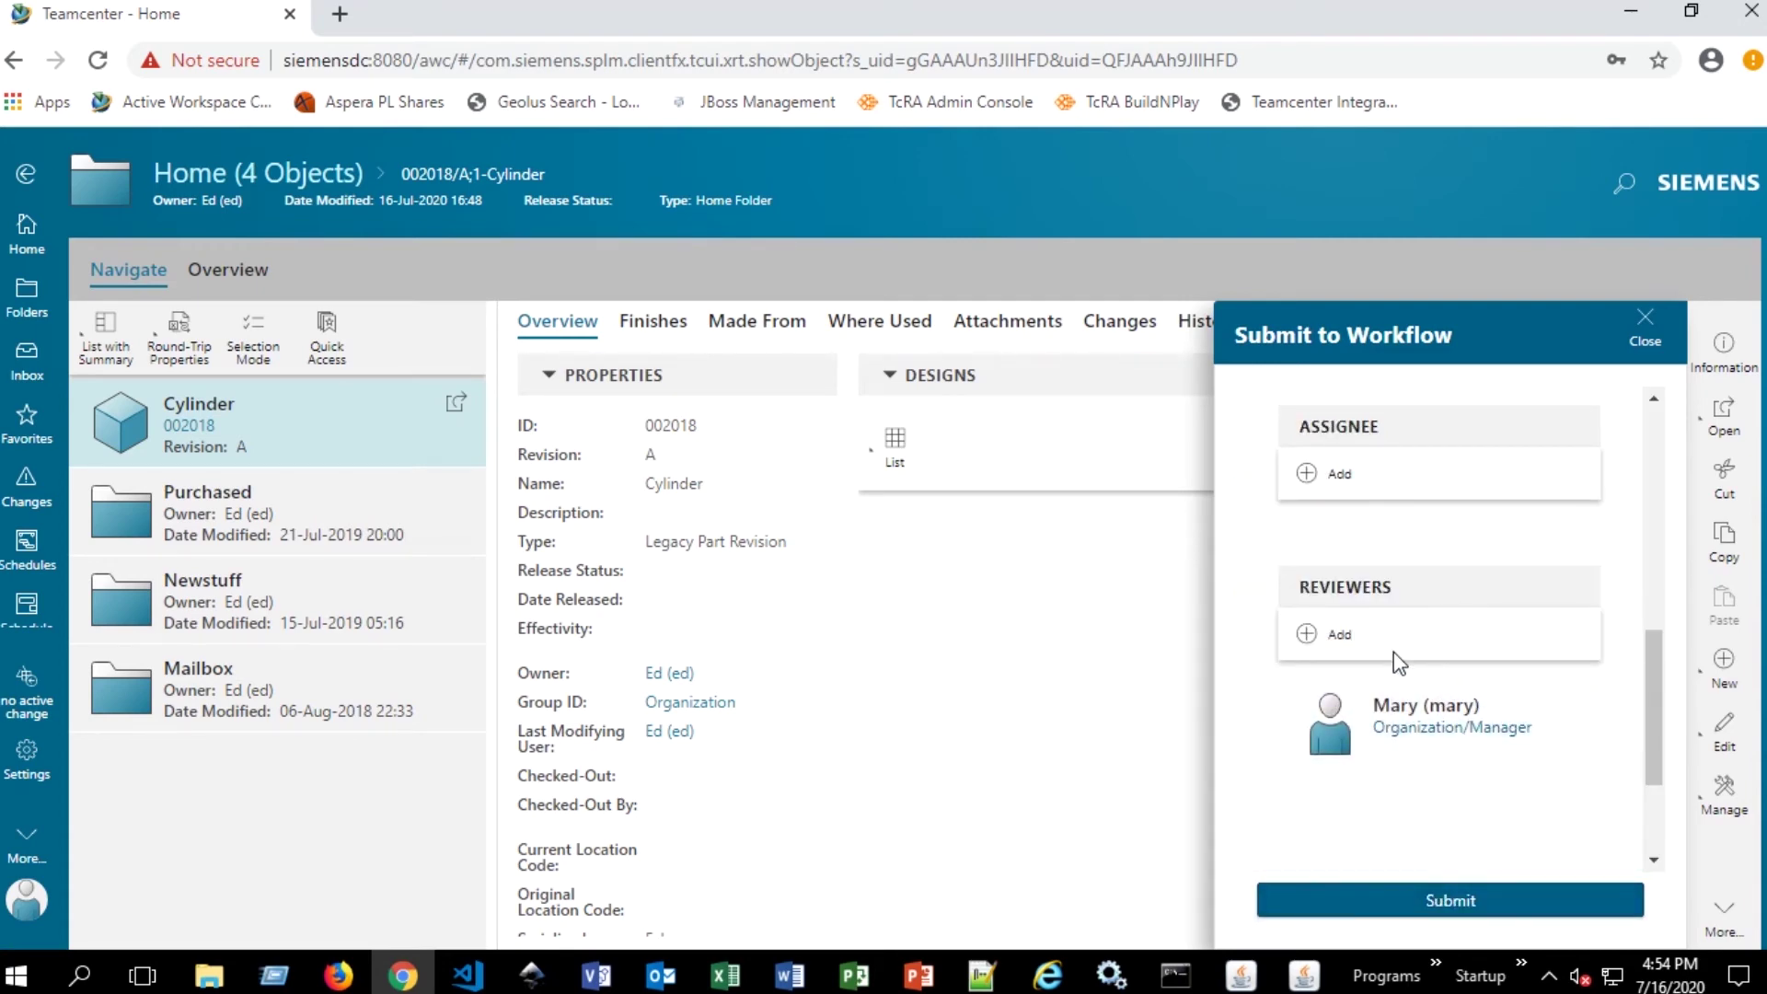
- Check the Single Review template, targets and reviewer, then submit Cylinder 002018/A
{"action": "scroll", "coordinate": [1393, 652], "scroll_direction": "down", "scroll_amount": 2}
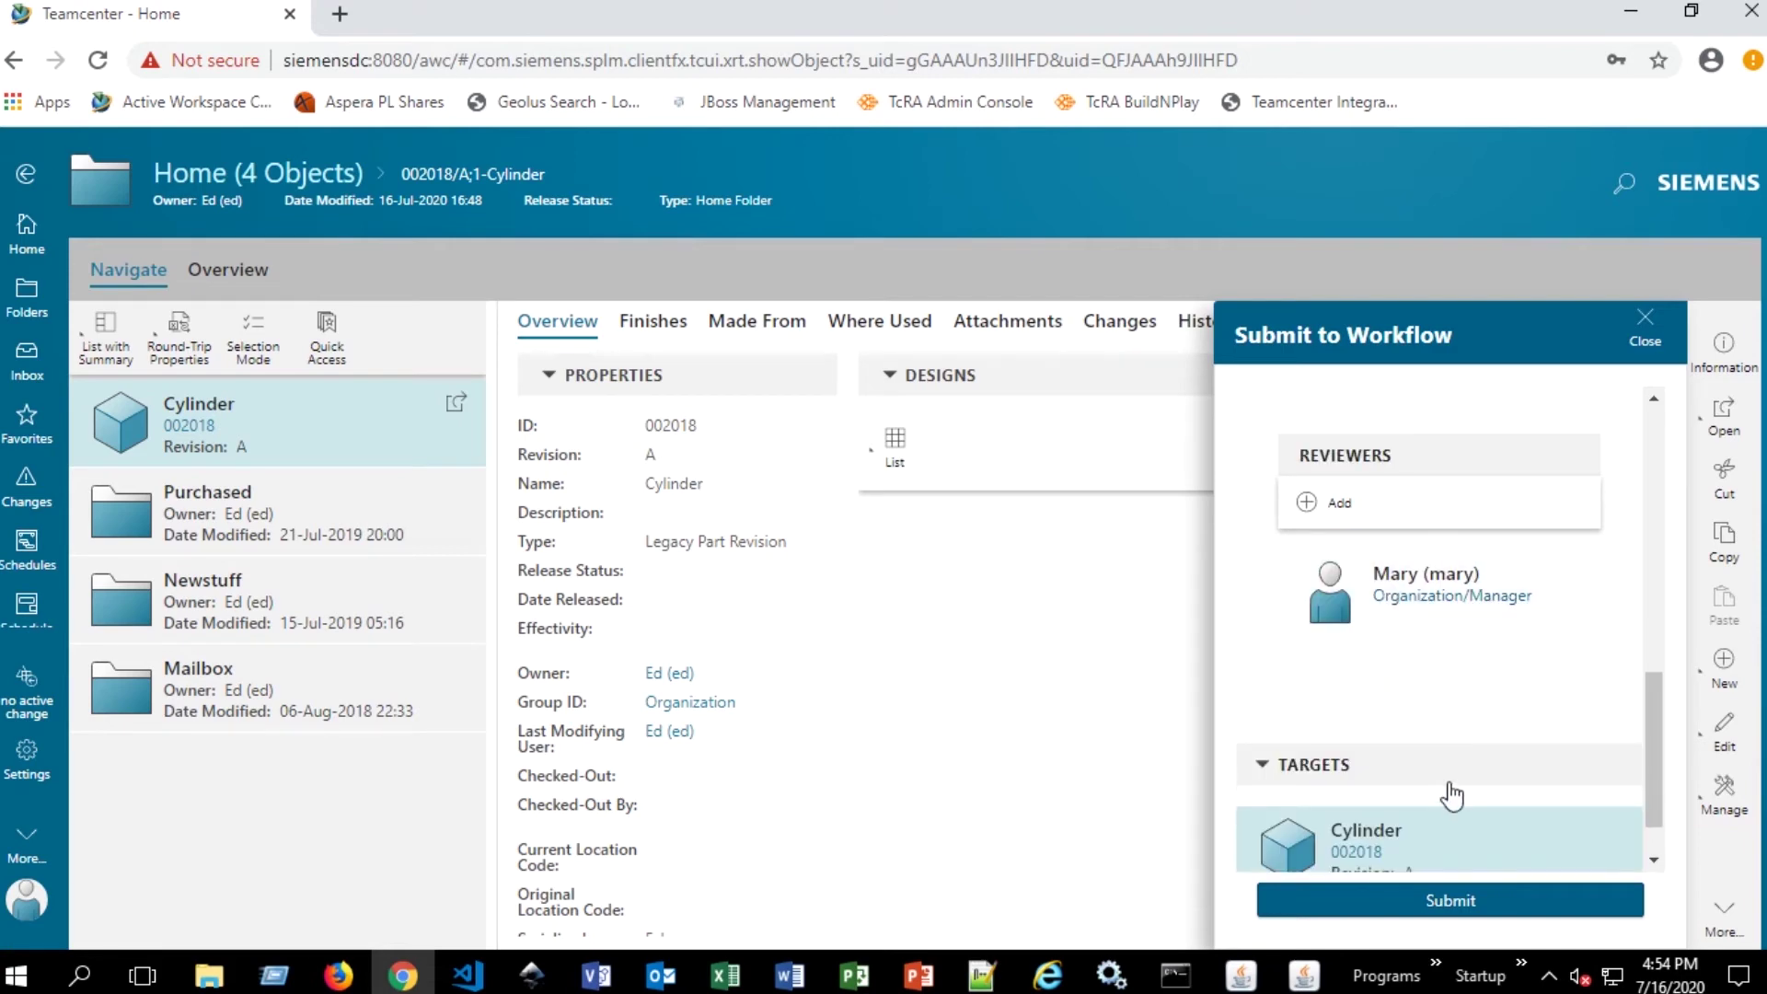
{"action": "scroll", "coordinate": [1447, 792], "scroll_direction": "down", "scroll_amount": 1}
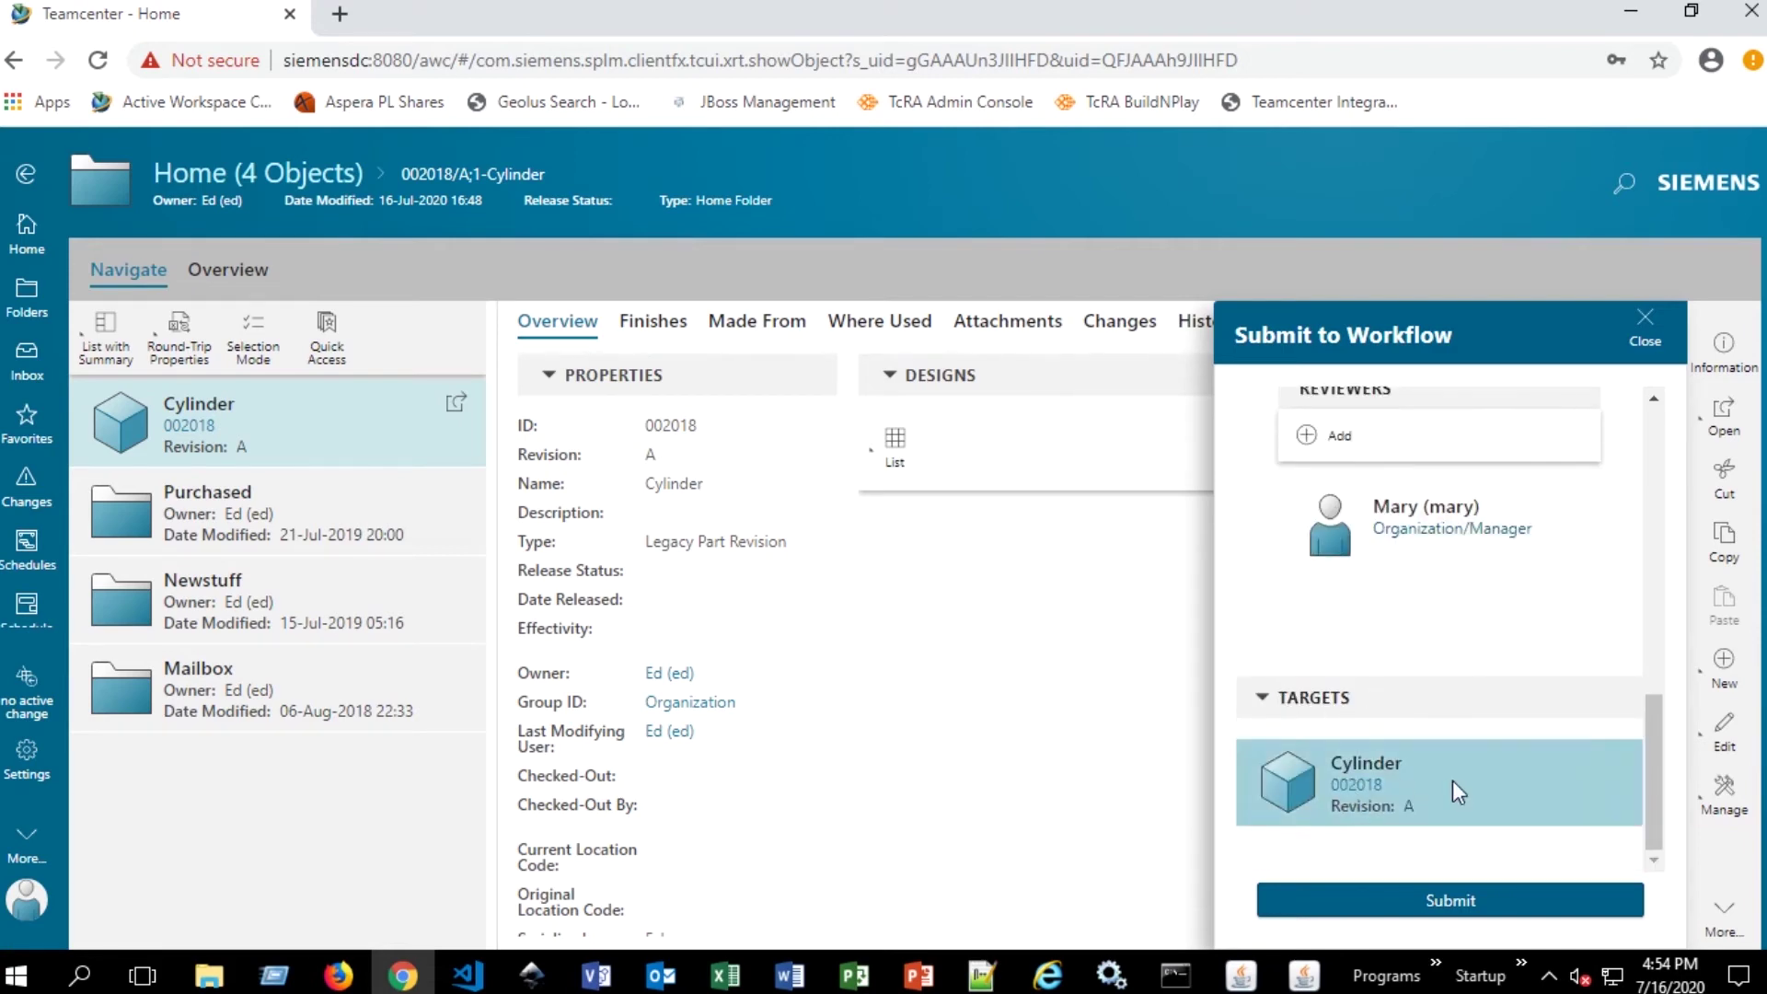
{"action": "scroll", "coordinate": [1384, 675], "scroll_direction": "up", "scroll_amount": 6}
{"action": "scroll", "coordinate": [1385, 676], "scroll_direction": "down", "scroll_amount": 2}
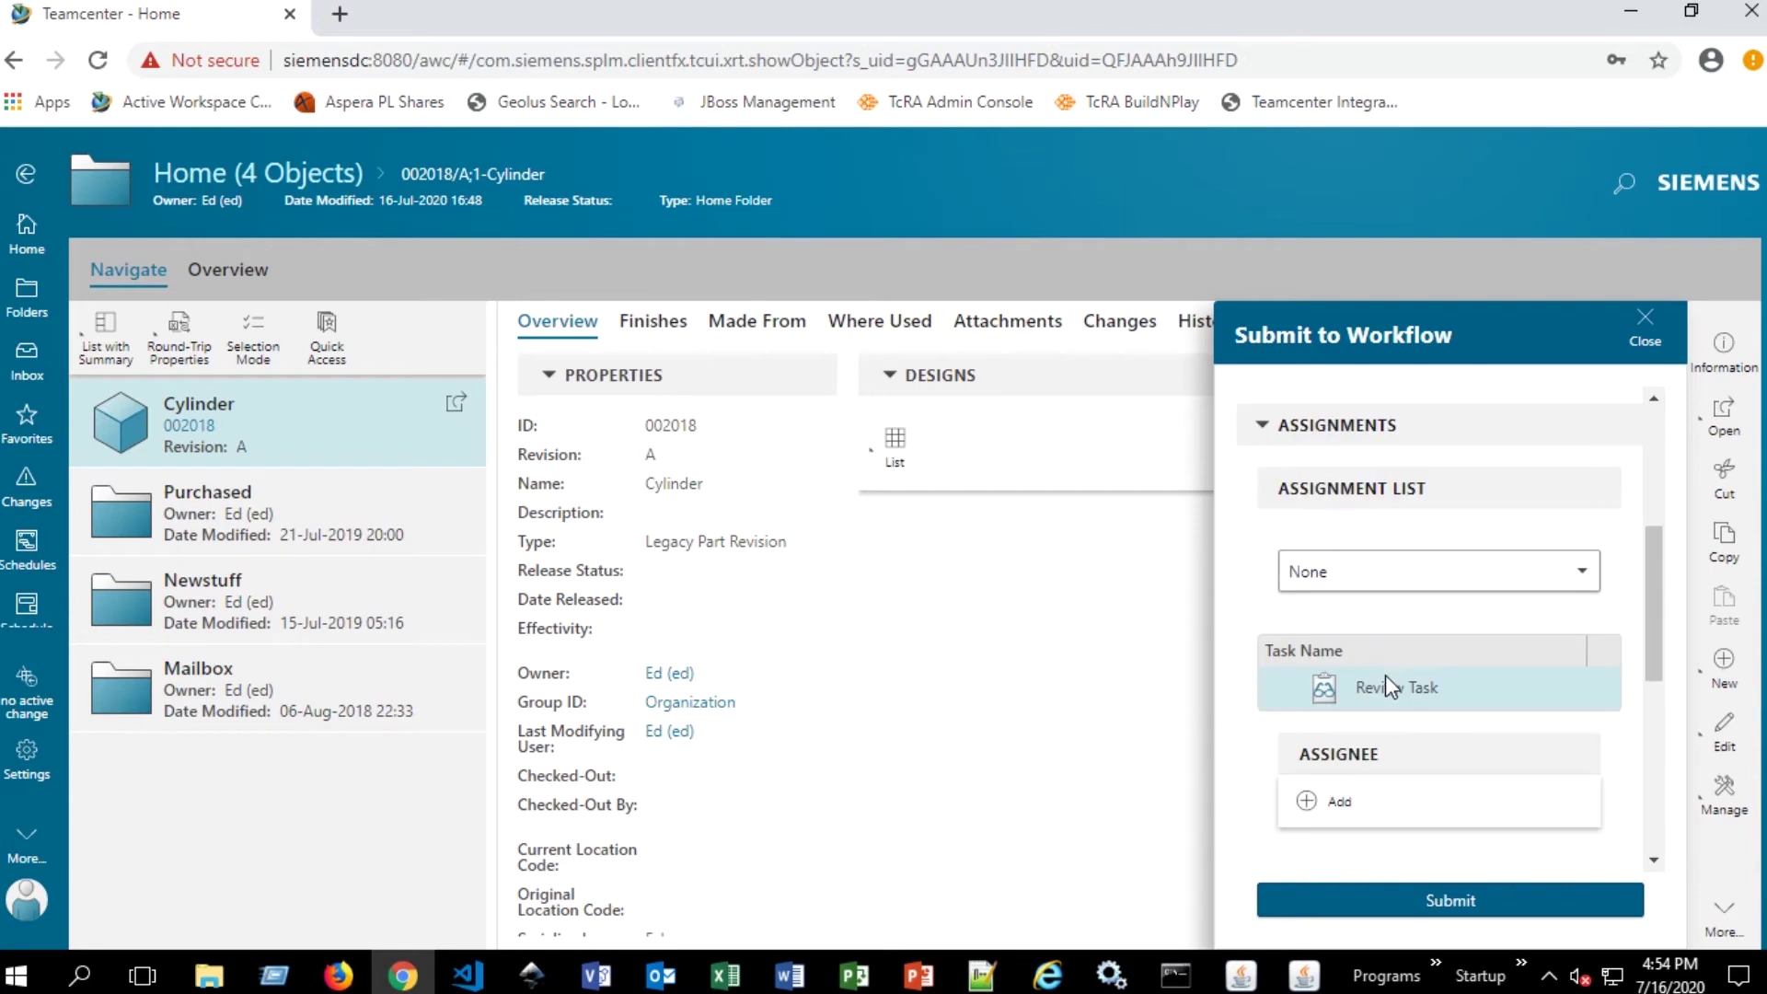
{"action": "scroll", "coordinate": [1385, 676], "scroll_direction": "up", "scroll_amount": 2}
{"action": "scroll", "coordinate": [1432, 665], "scroll_direction": "up", "scroll_amount": 2}
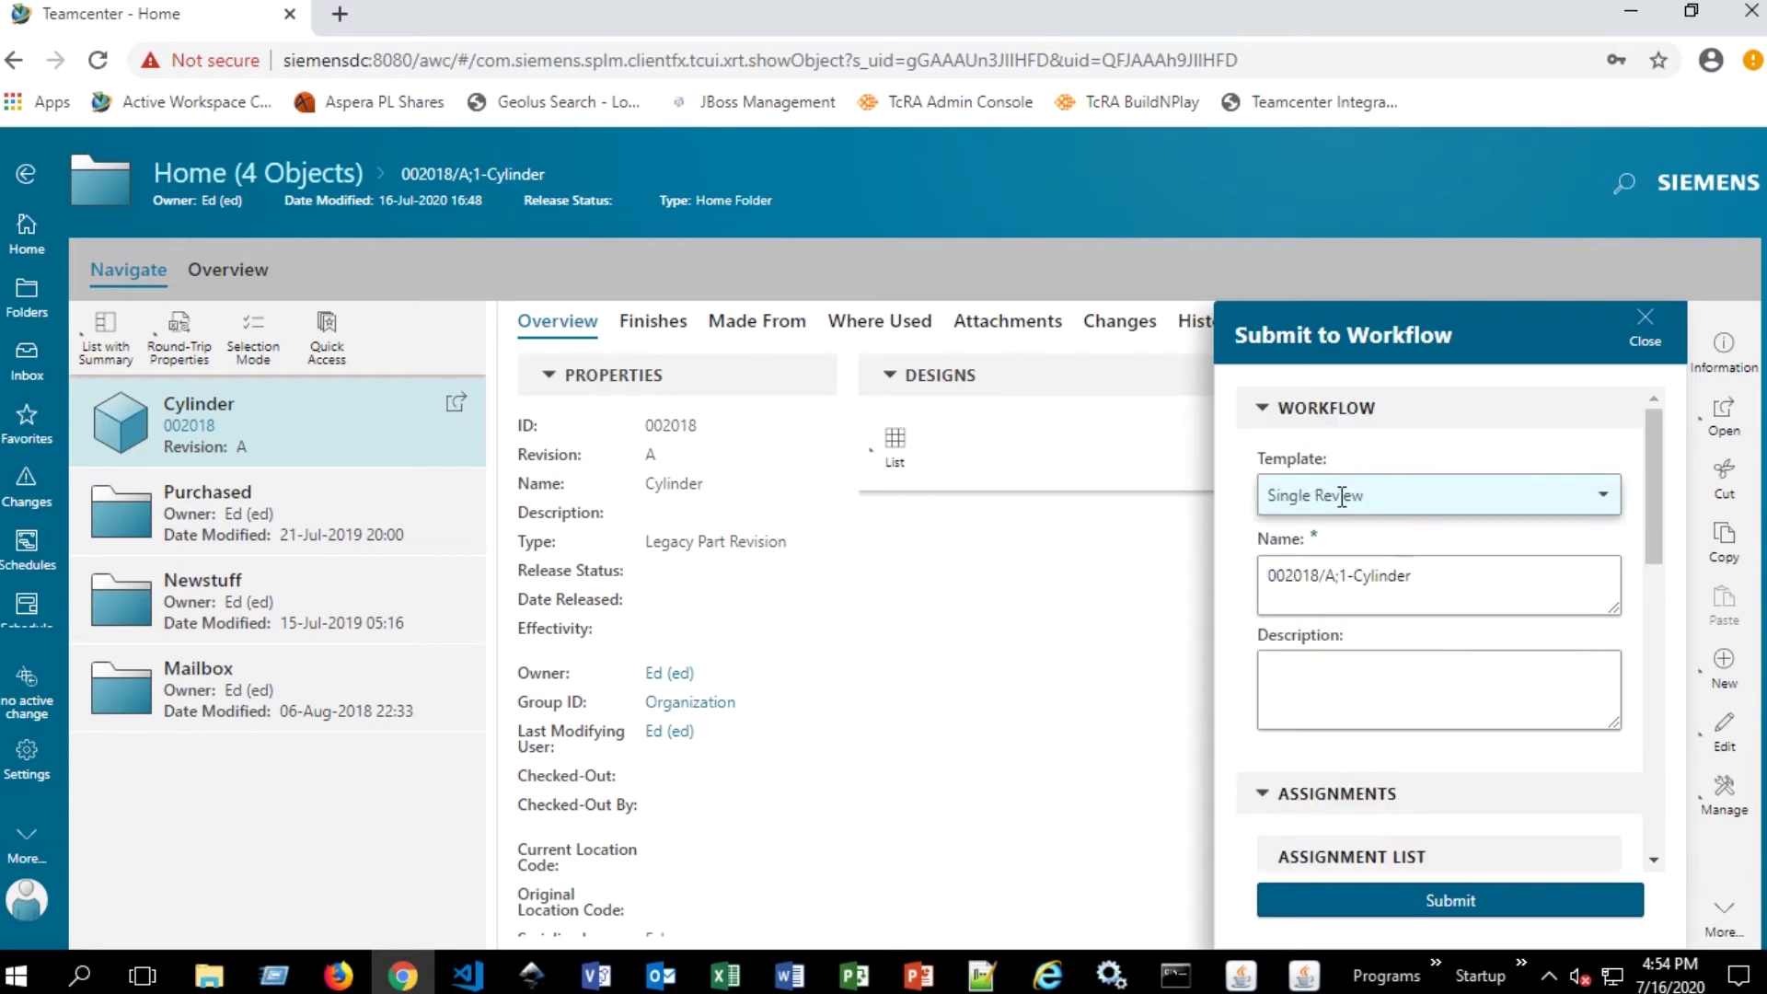
{"action": "scroll", "coordinate": [1422, 598], "scroll_direction": "down", "scroll_amount": 3}
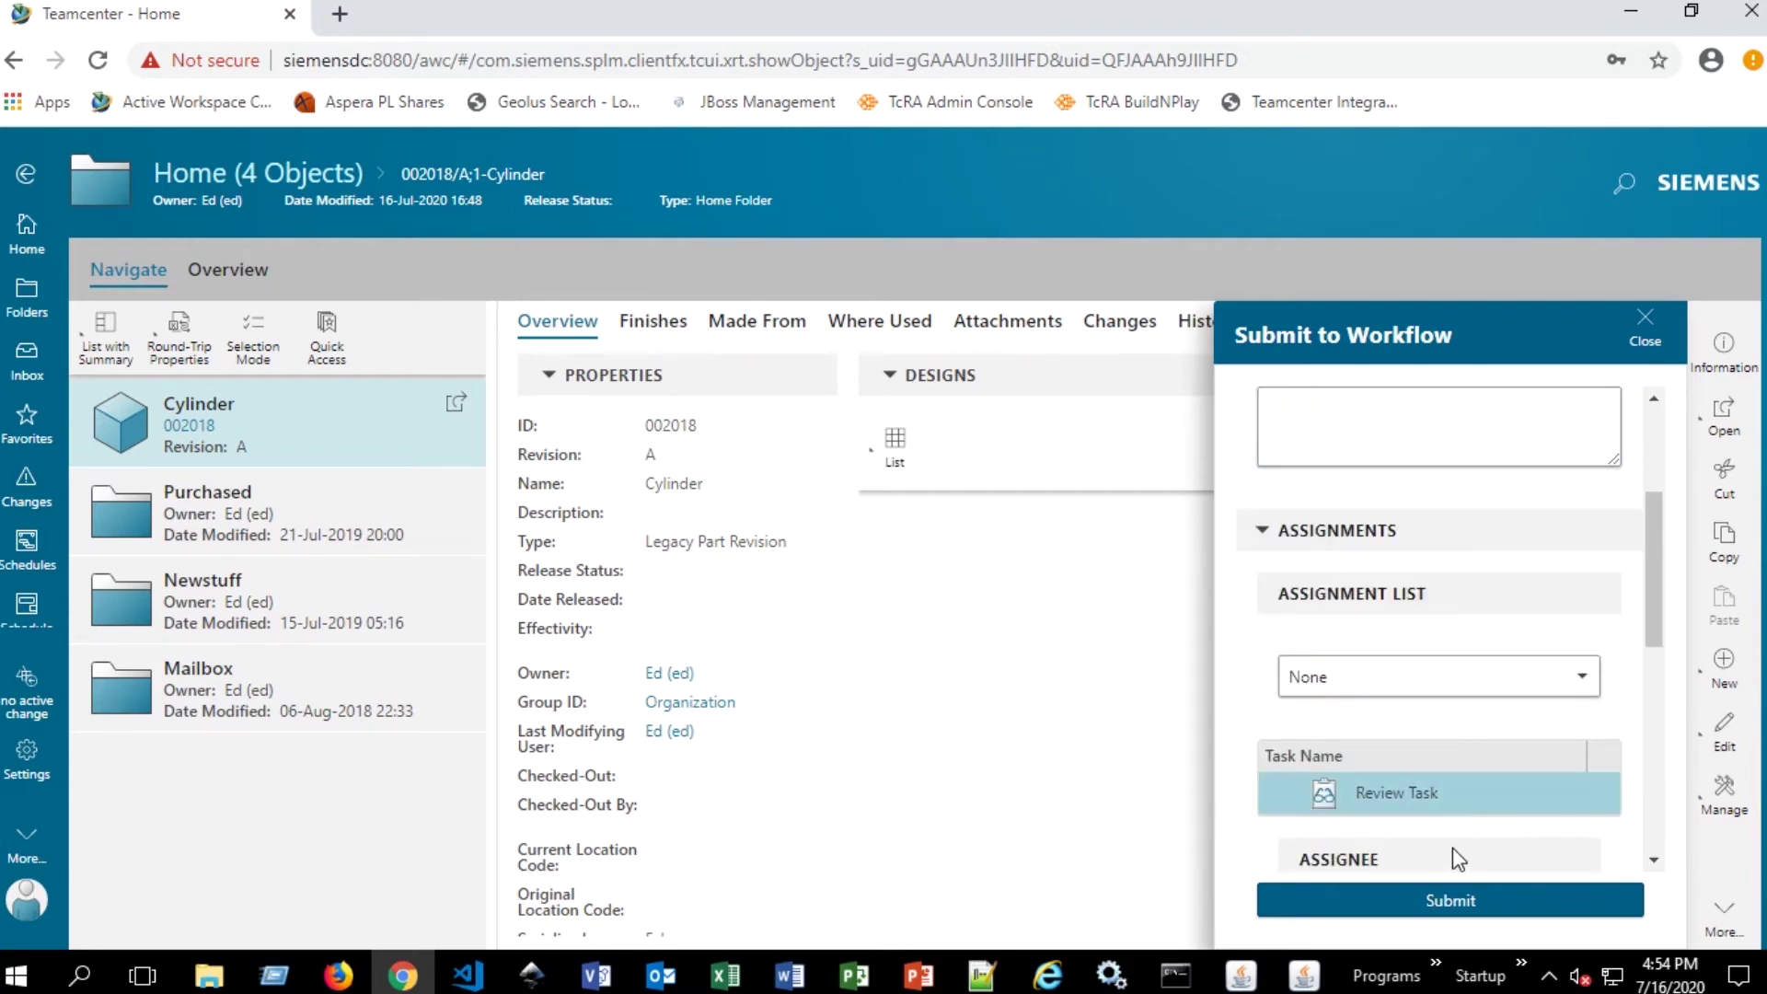
{"action": "left_click", "coordinate": [1454, 900]}
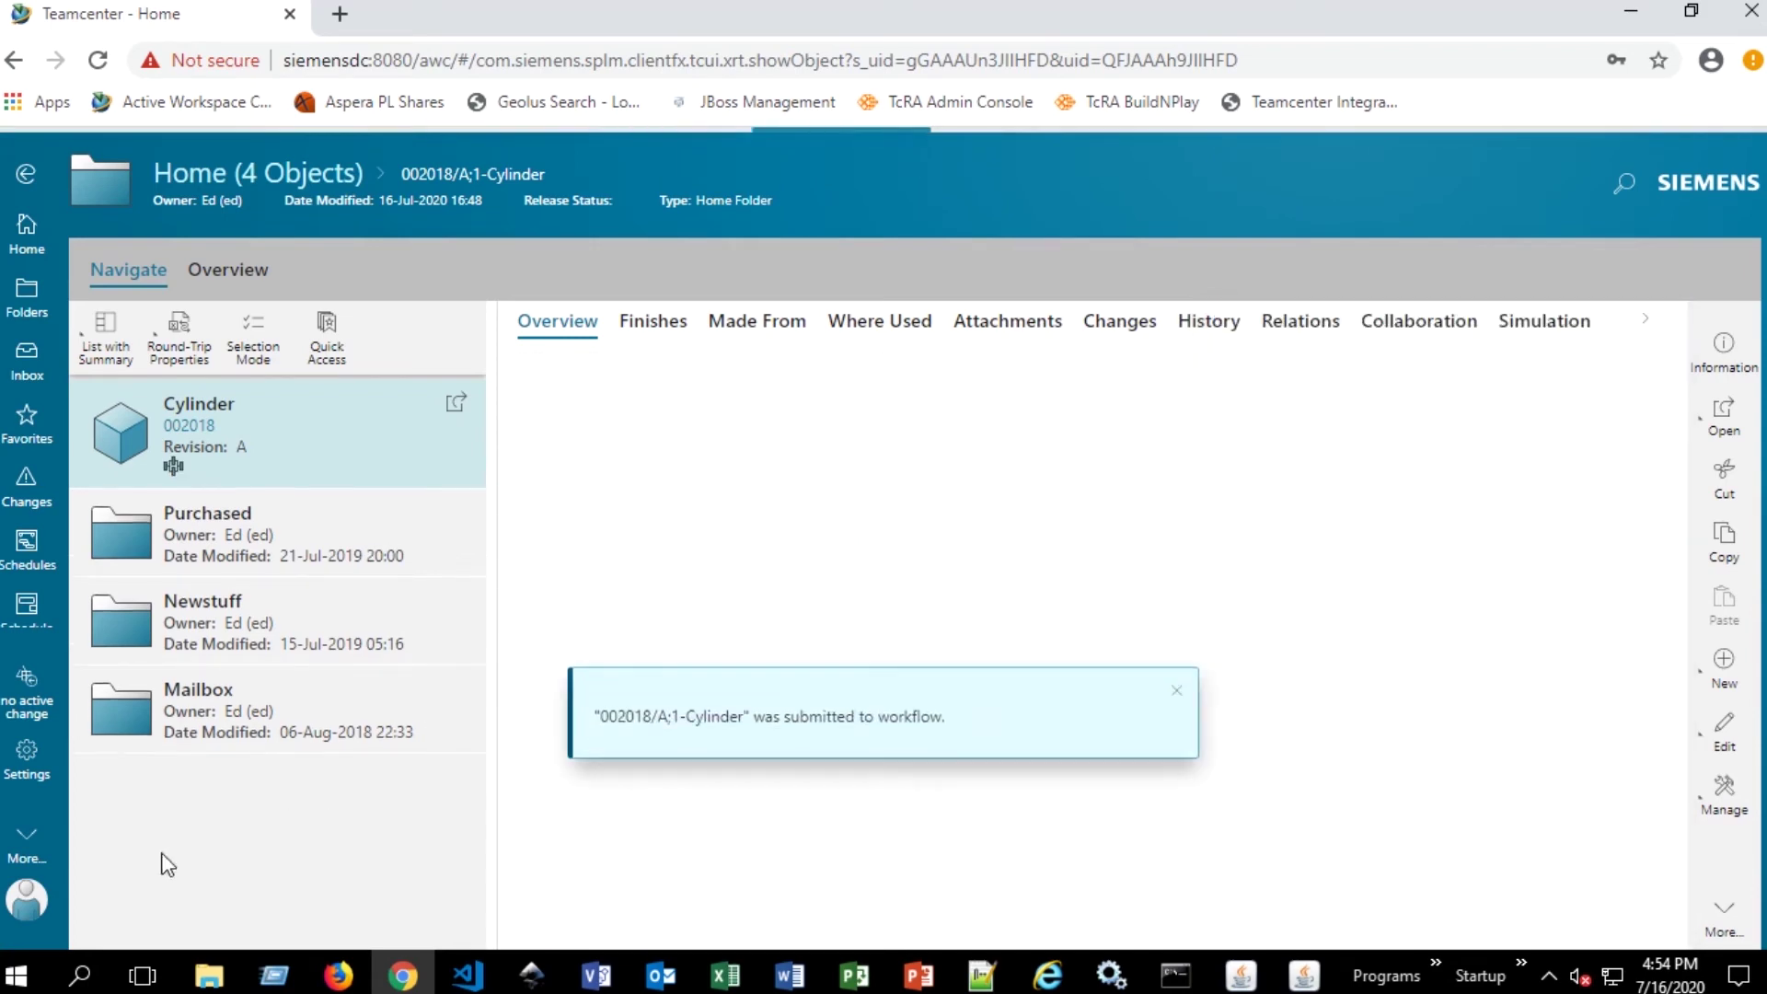
{"action": "left_click", "coordinate": [27, 909]}
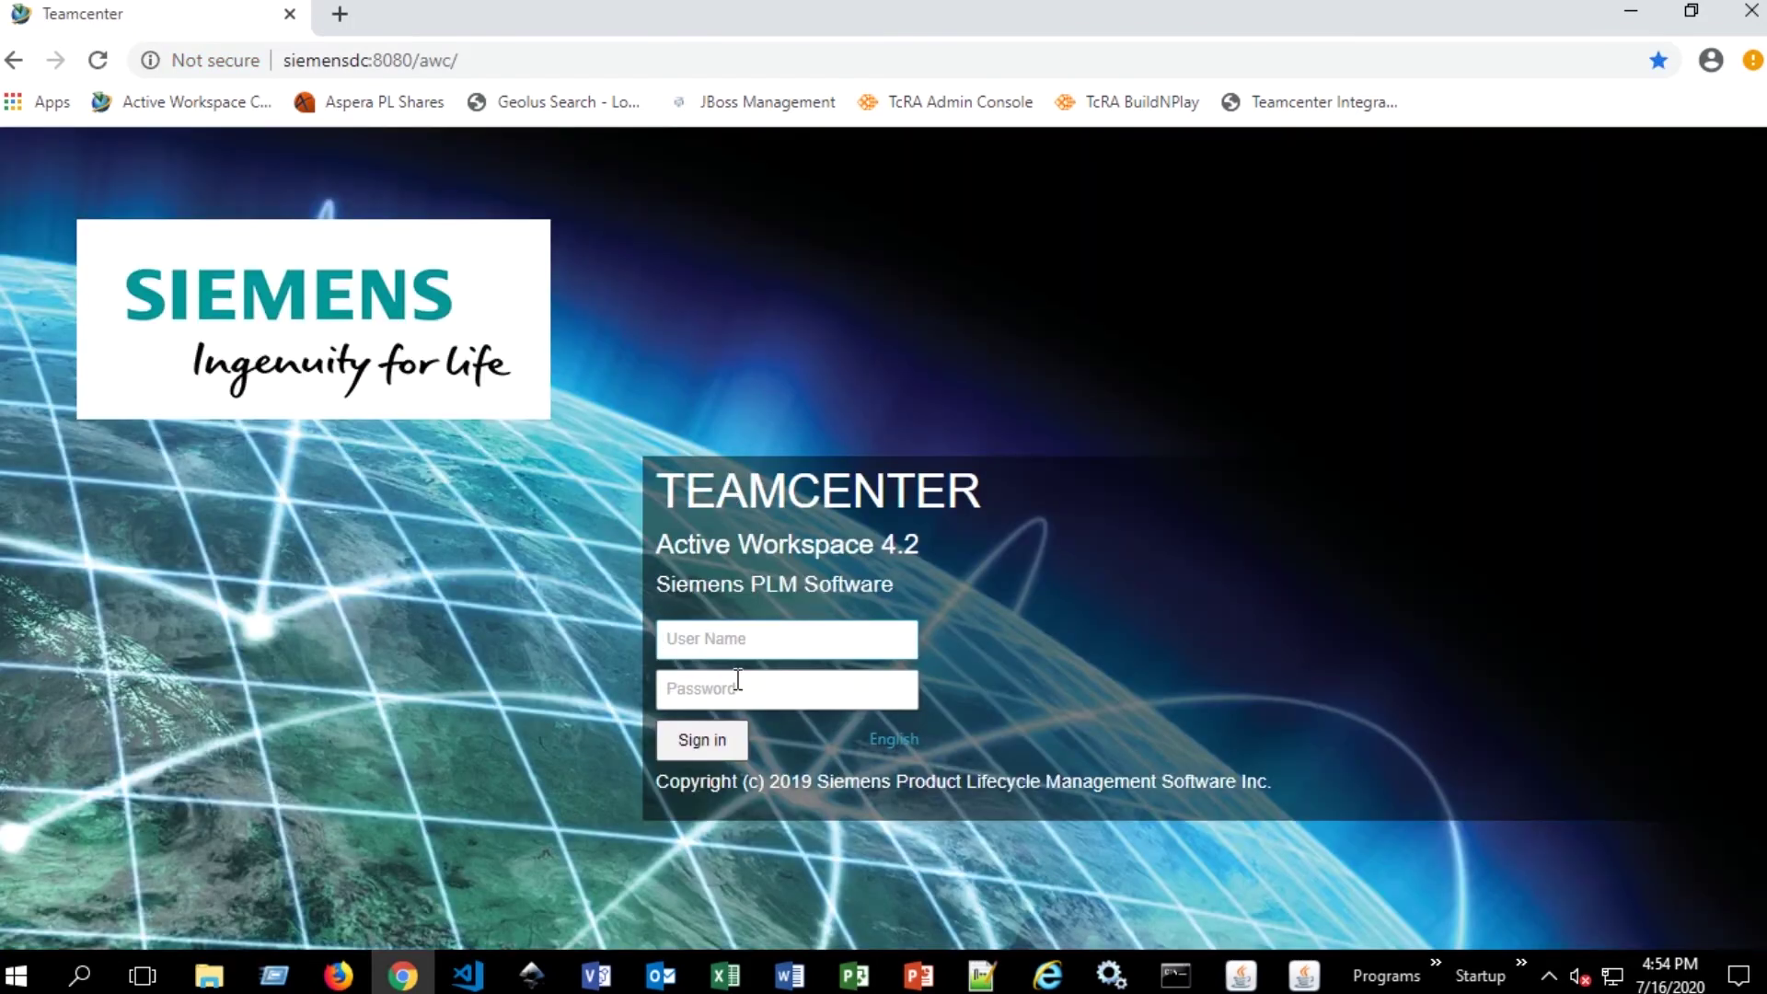
- Sign in as the reviewing manager with their credentials and open the Inbox
{"action": "left_click", "coordinate": [744, 637]}
{"action": "key", "text": "Tab"}
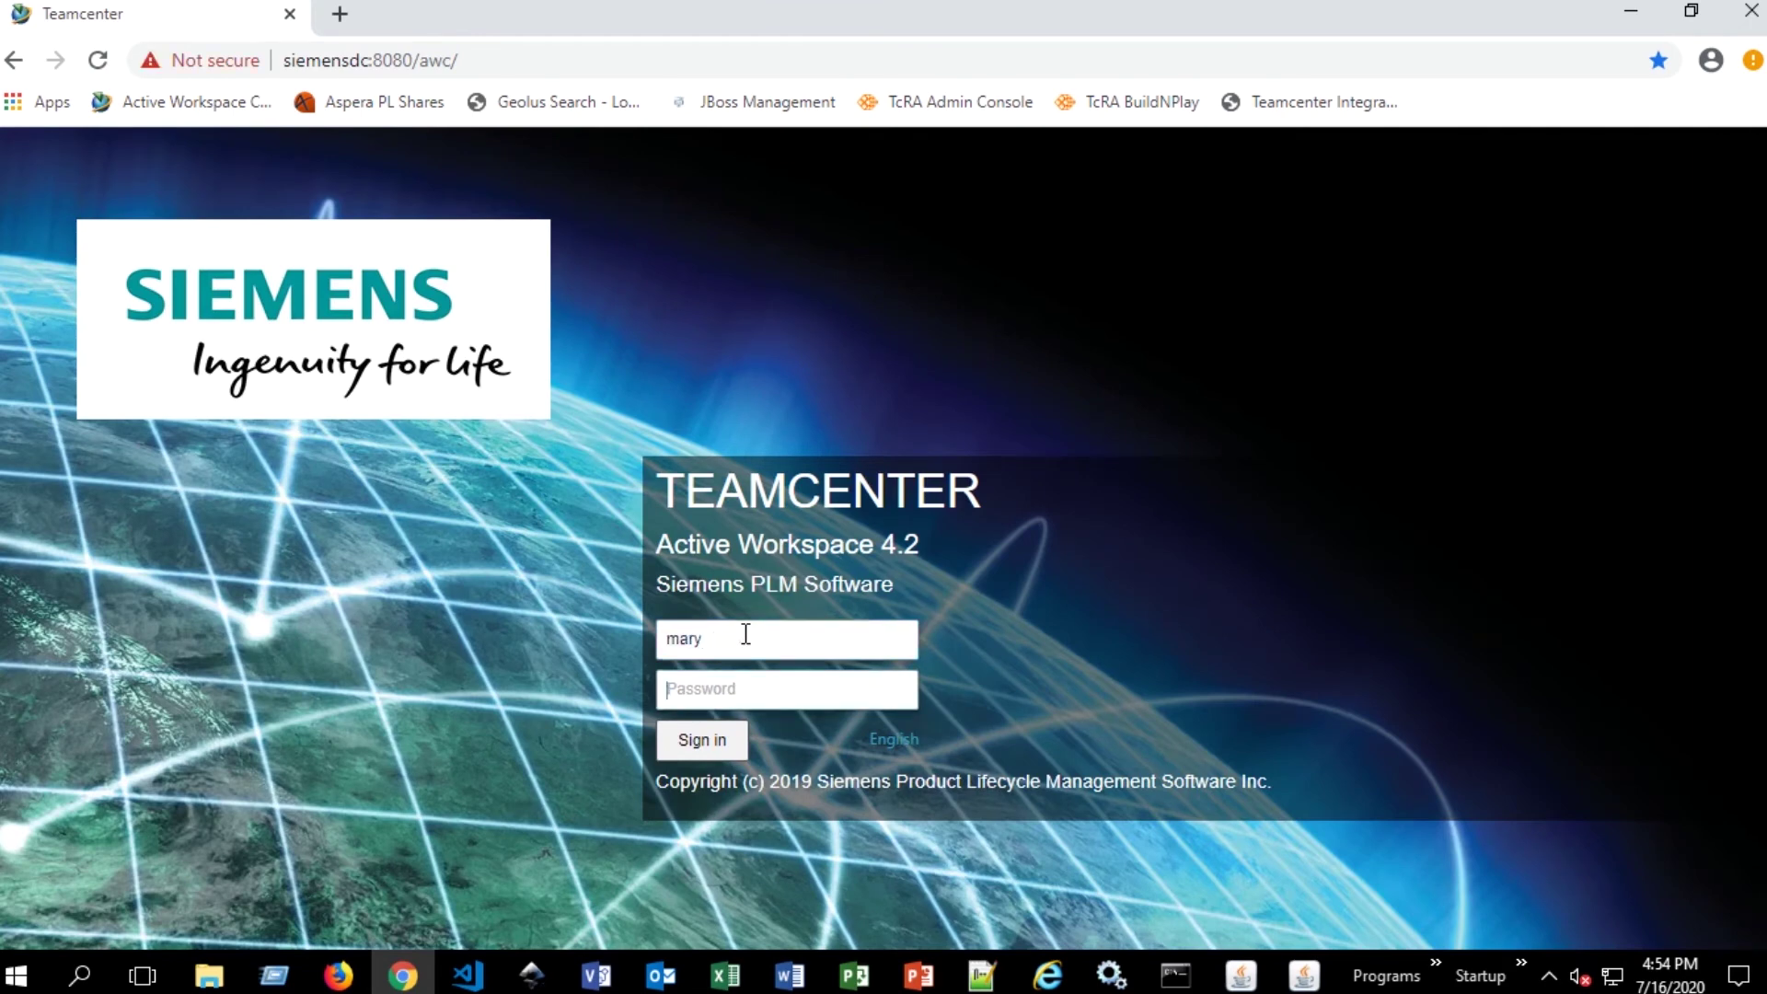
{"action": "key", "text": "Return"}
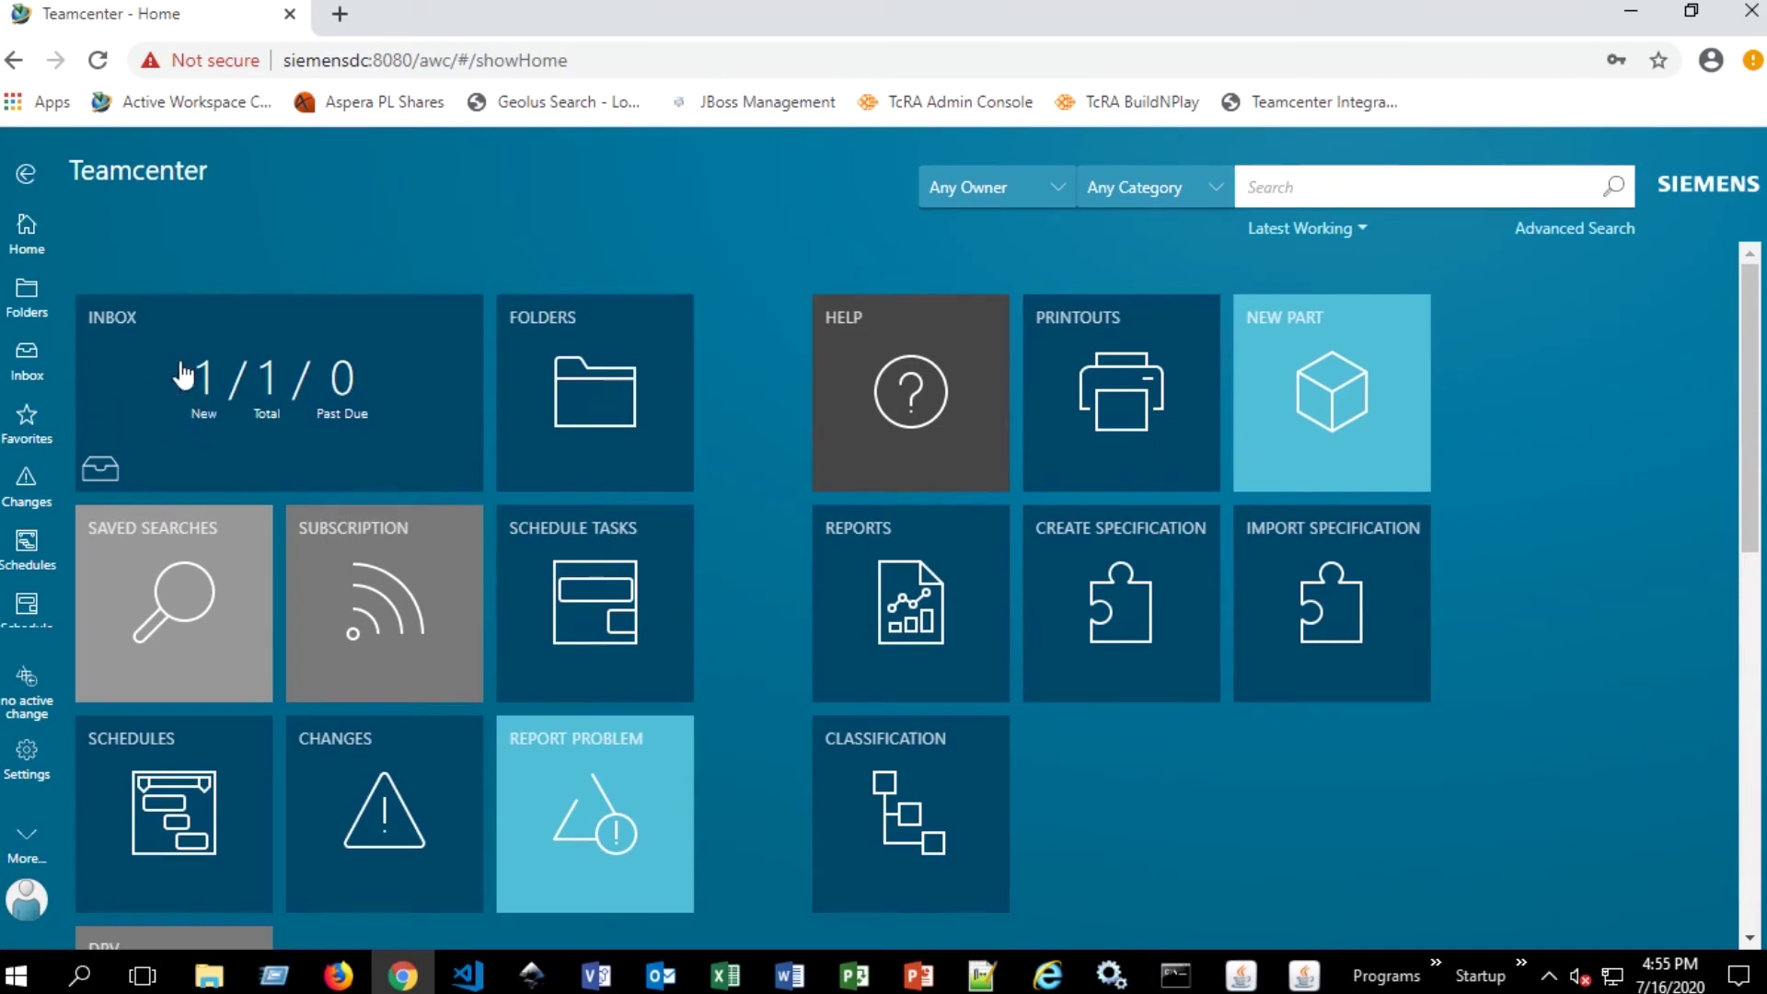
{"action": "left_click", "coordinate": [219, 406]}
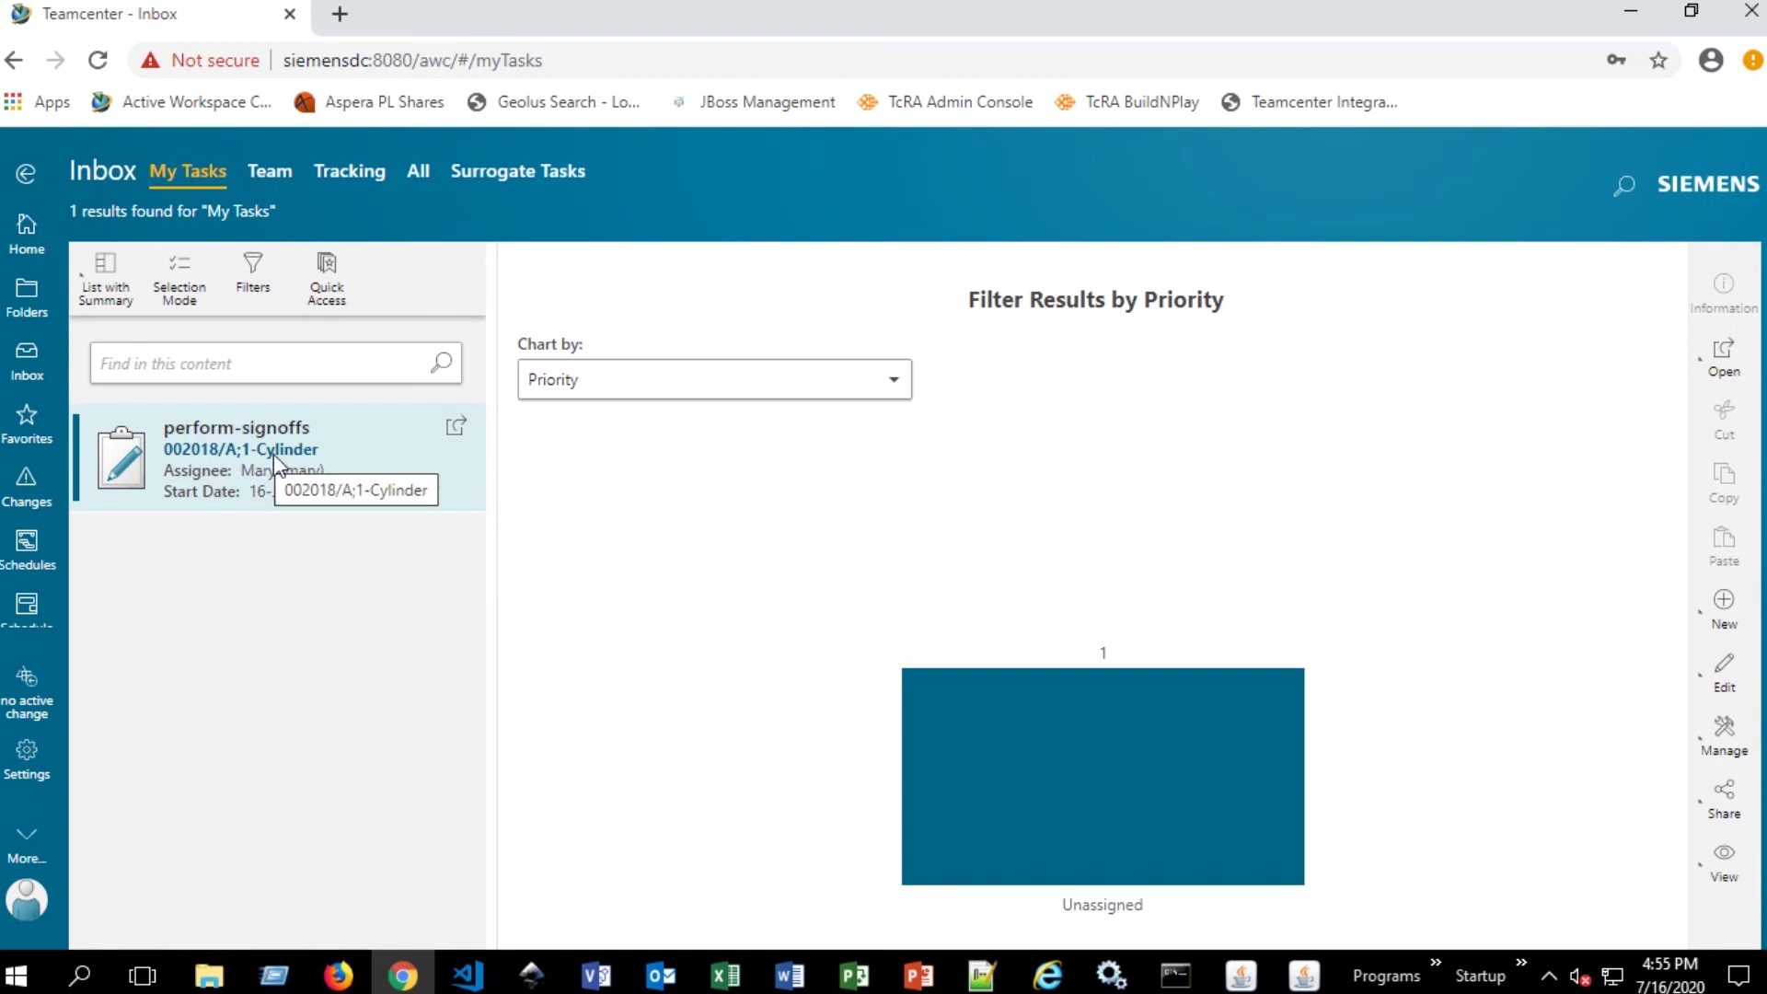
- Open the 002018/A;1-Cylinder perform-signoffs task and view its Attachments, Workflow, Assignments and Reviewers
{"action": "left_click", "coordinate": [367, 449]}
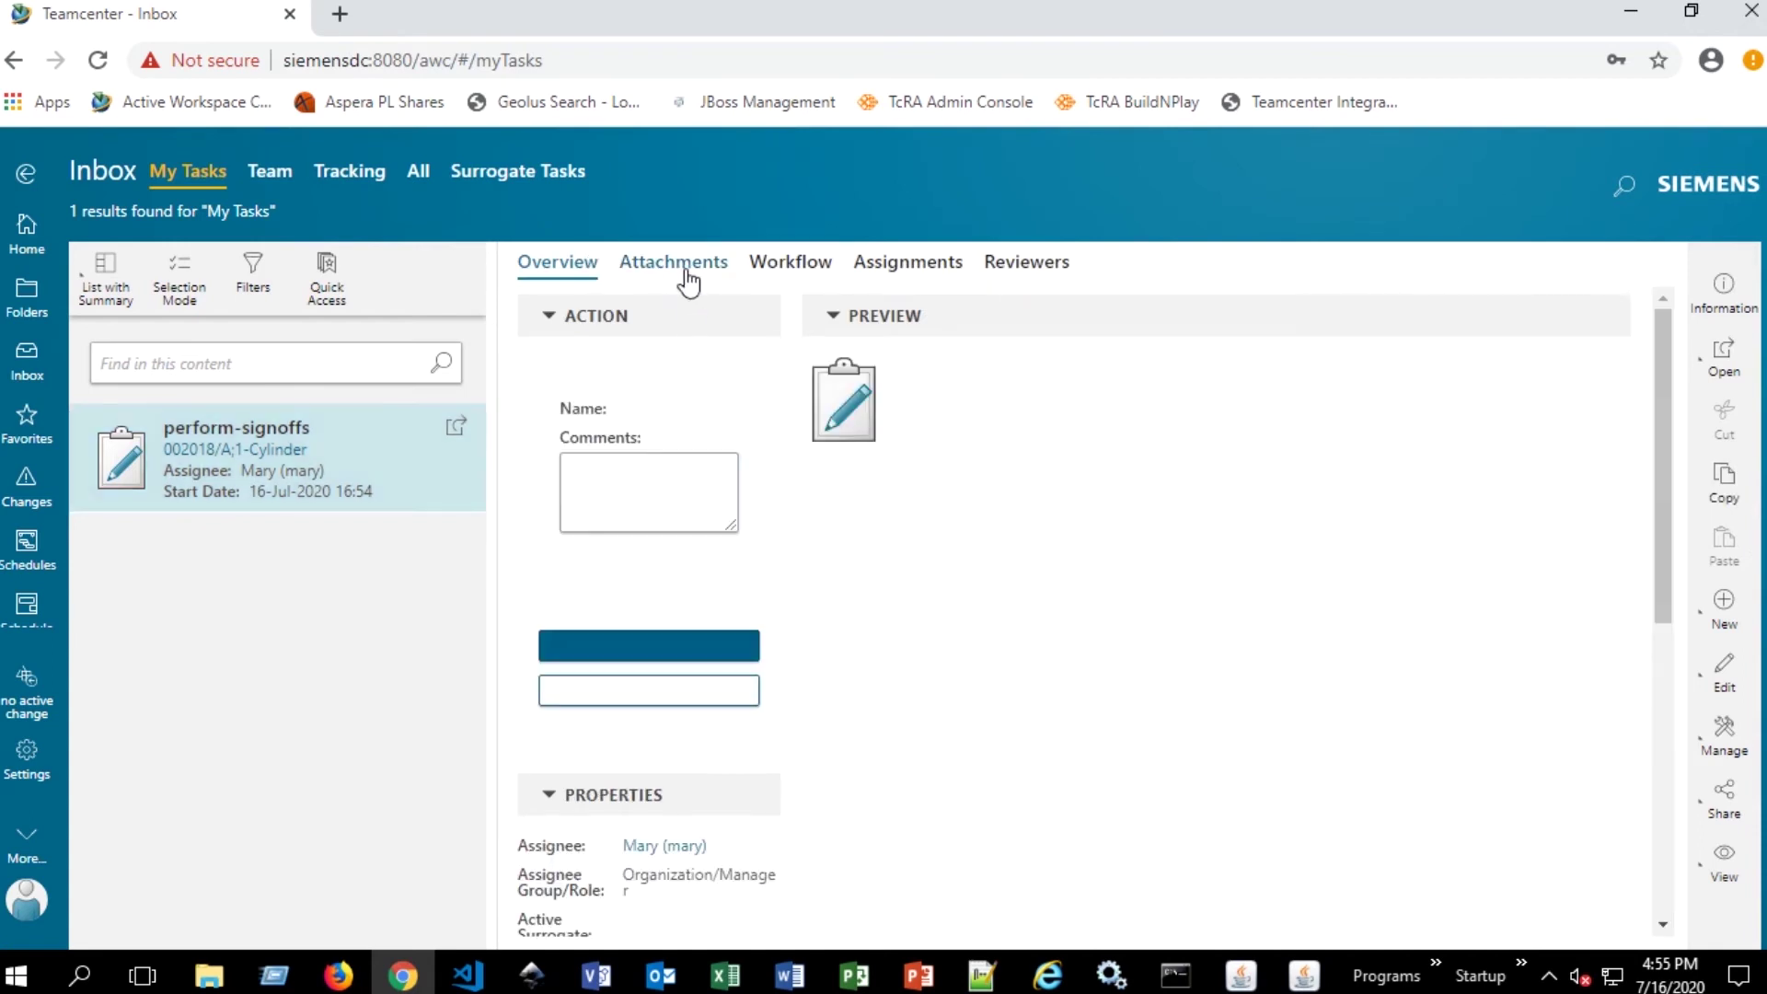
{"action": "left_click", "coordinate": [687, 276]}
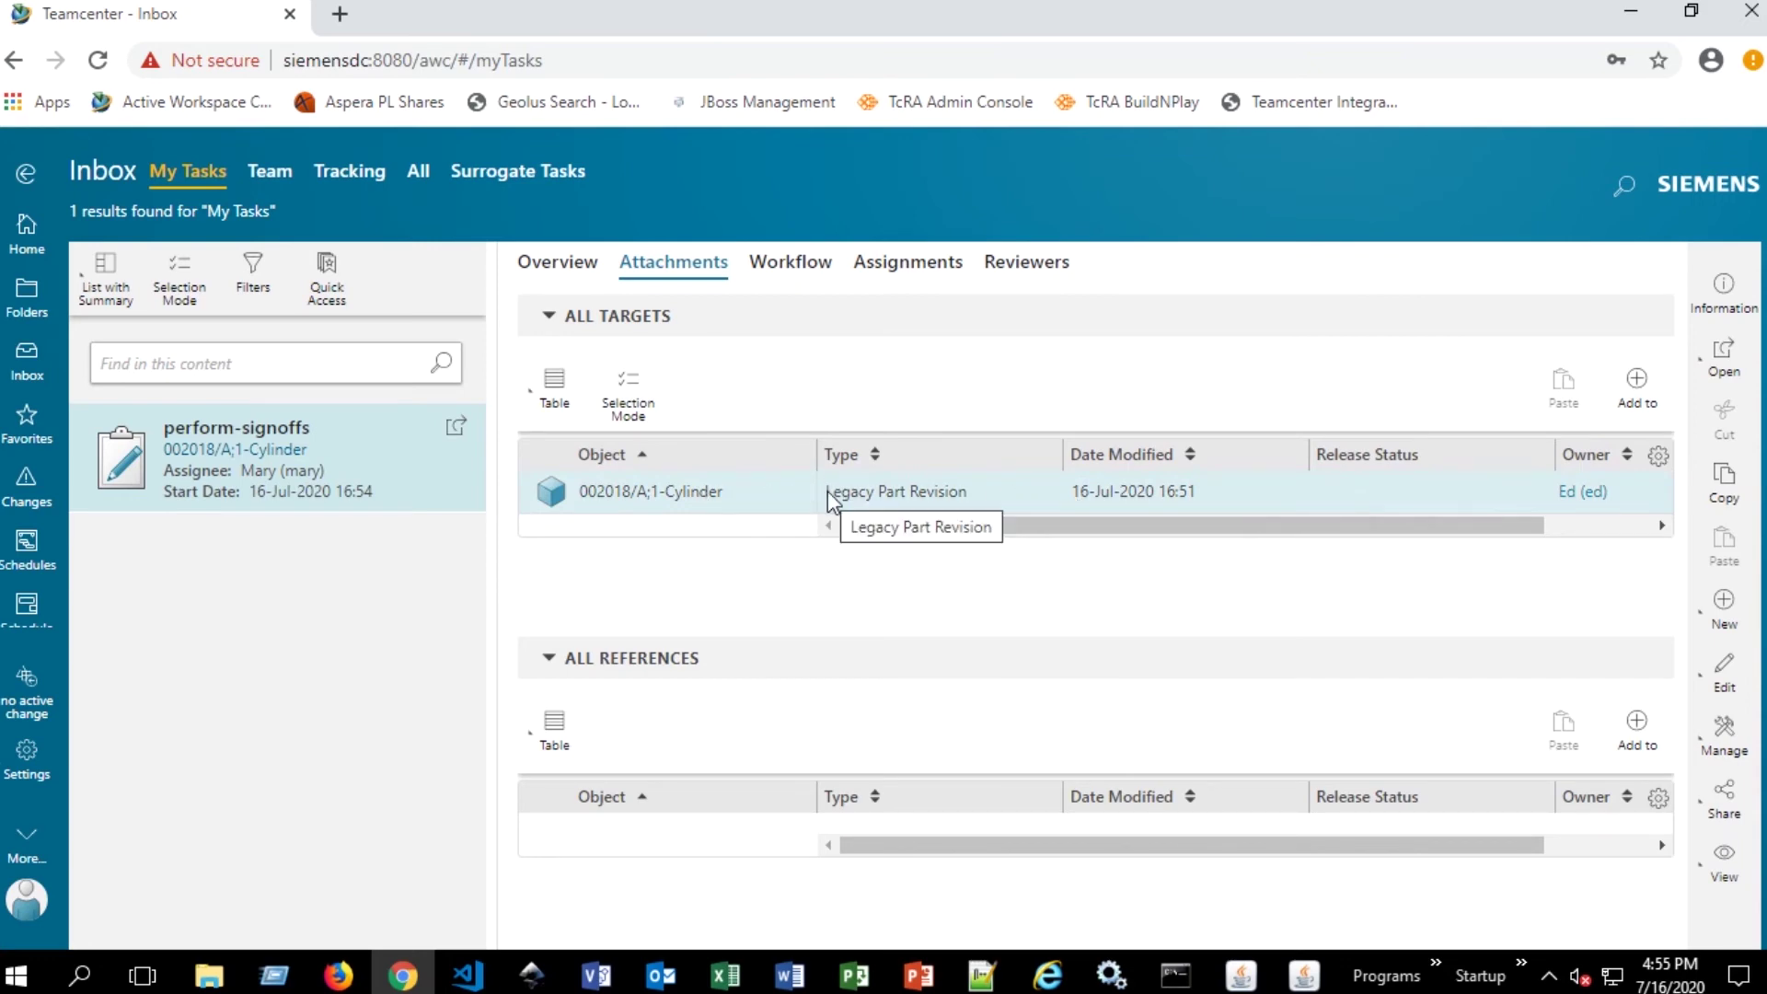
{"action": "left_click", "coordinate": [790, 265]}
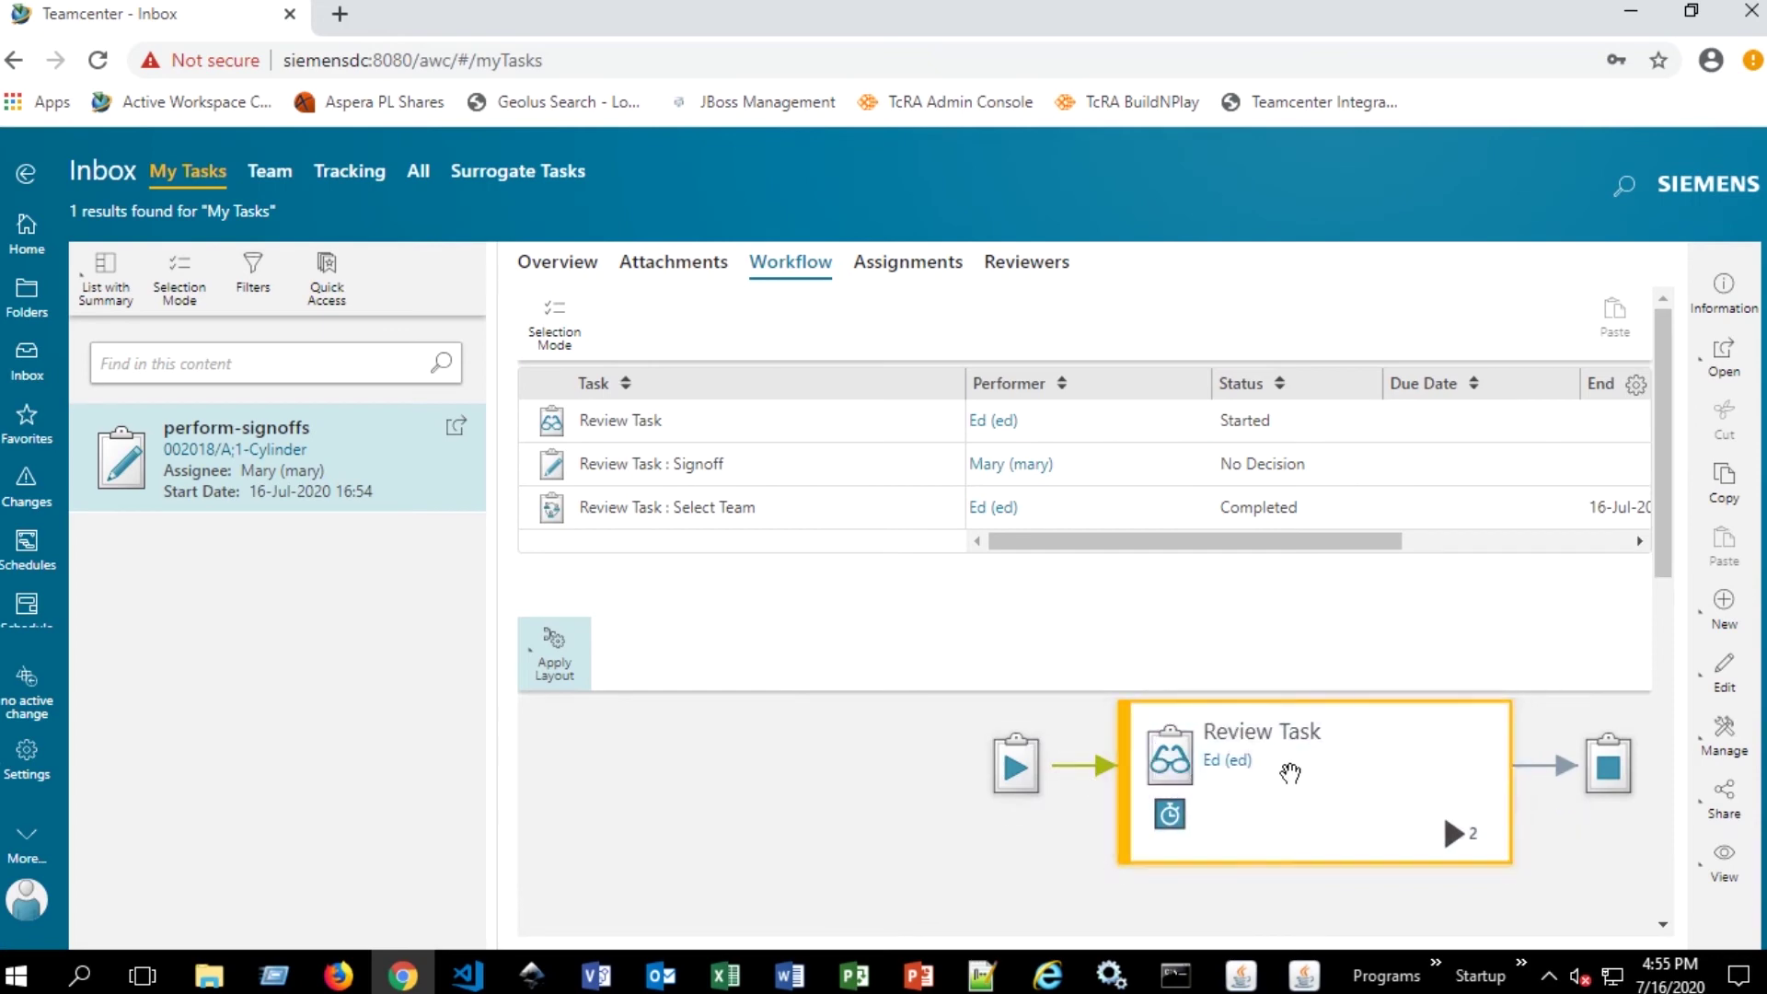
{"action": "left_click", "coordinate": [935, 270]}
{"action": "left_click", "coordinate": [1020, 266]}
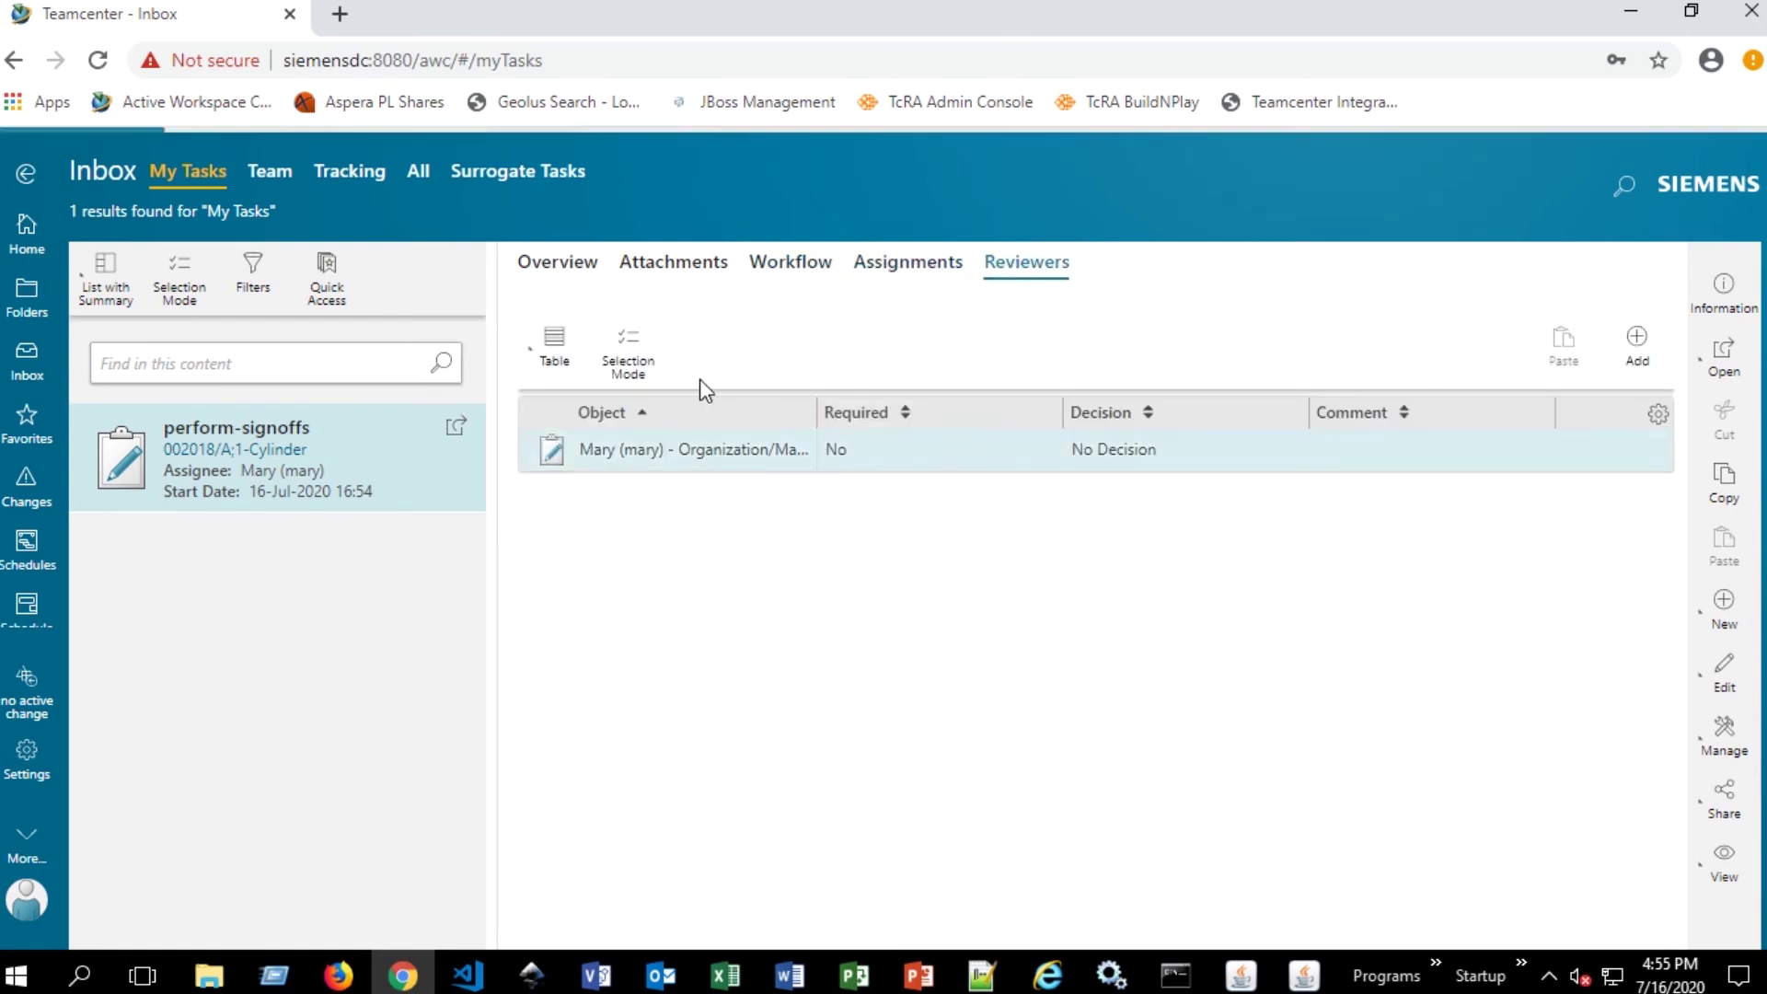
- Approve the perform-signoffs task with the comment 'Completed'
{"action": "left_click", "coordinate": [541, 268]}
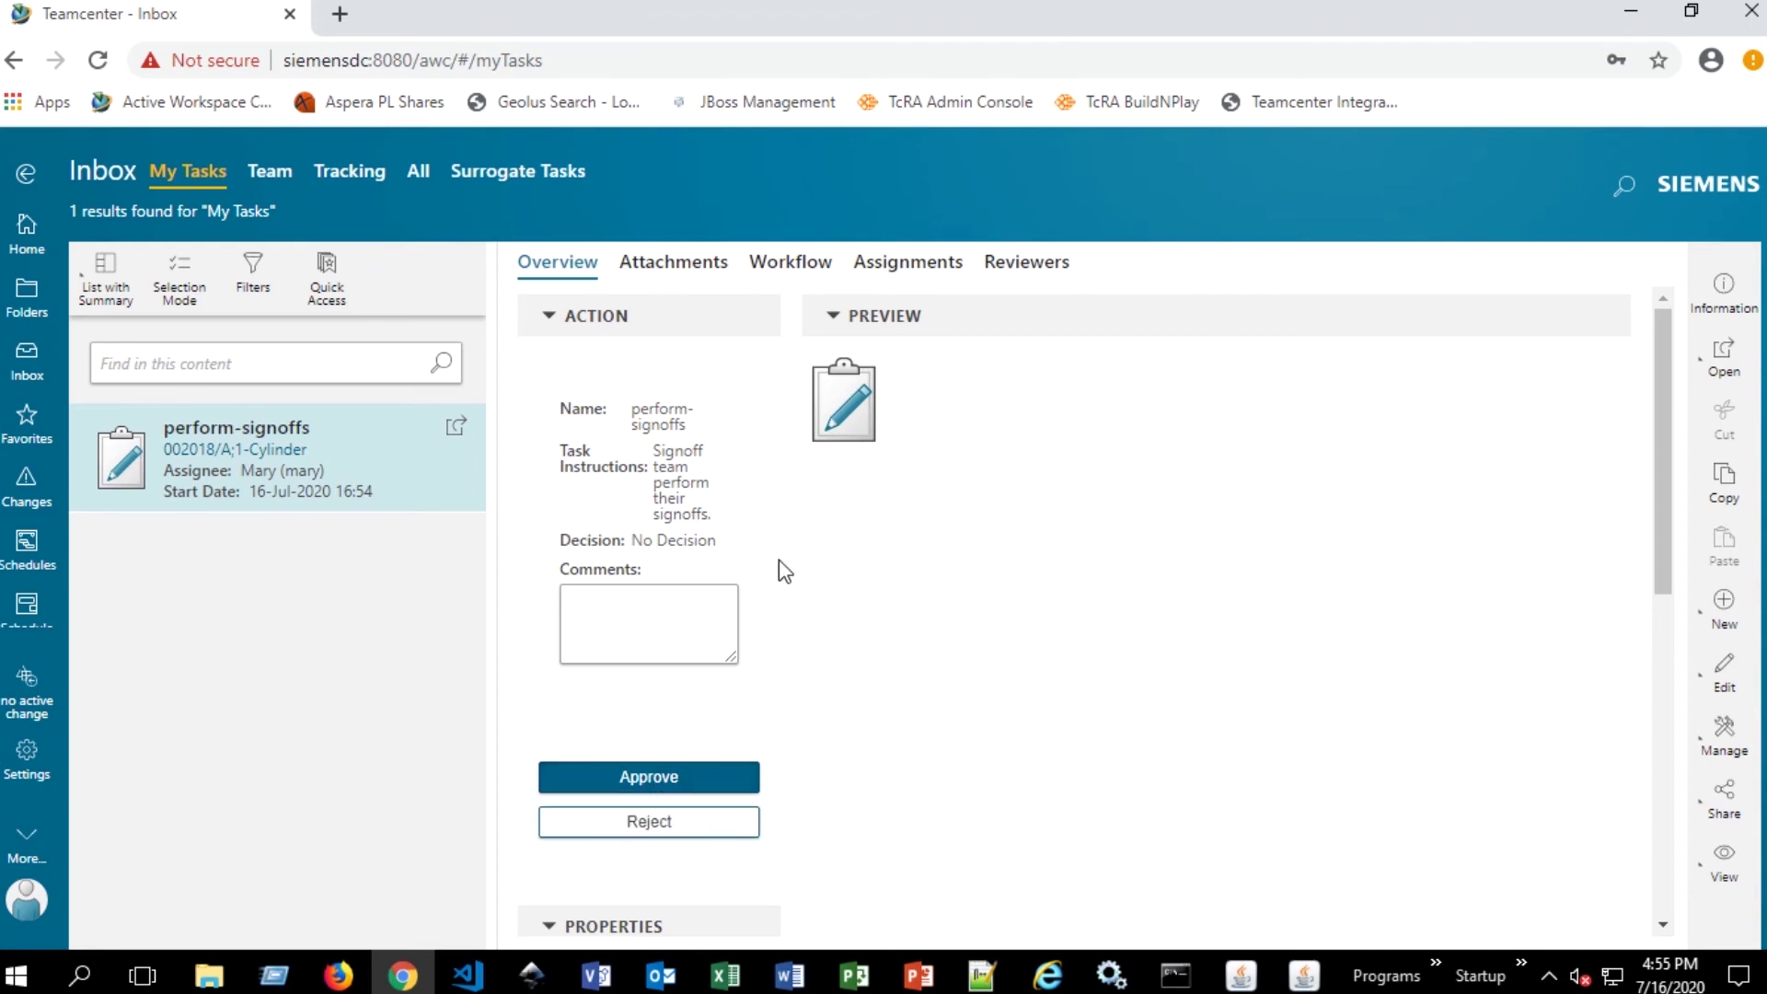
{"action": "scroll", "coordinate": [779, 560], "scroll_direction": "down", "scroll_amount": 1}
{"action": "left_click", "coordinate": [667, 495]}
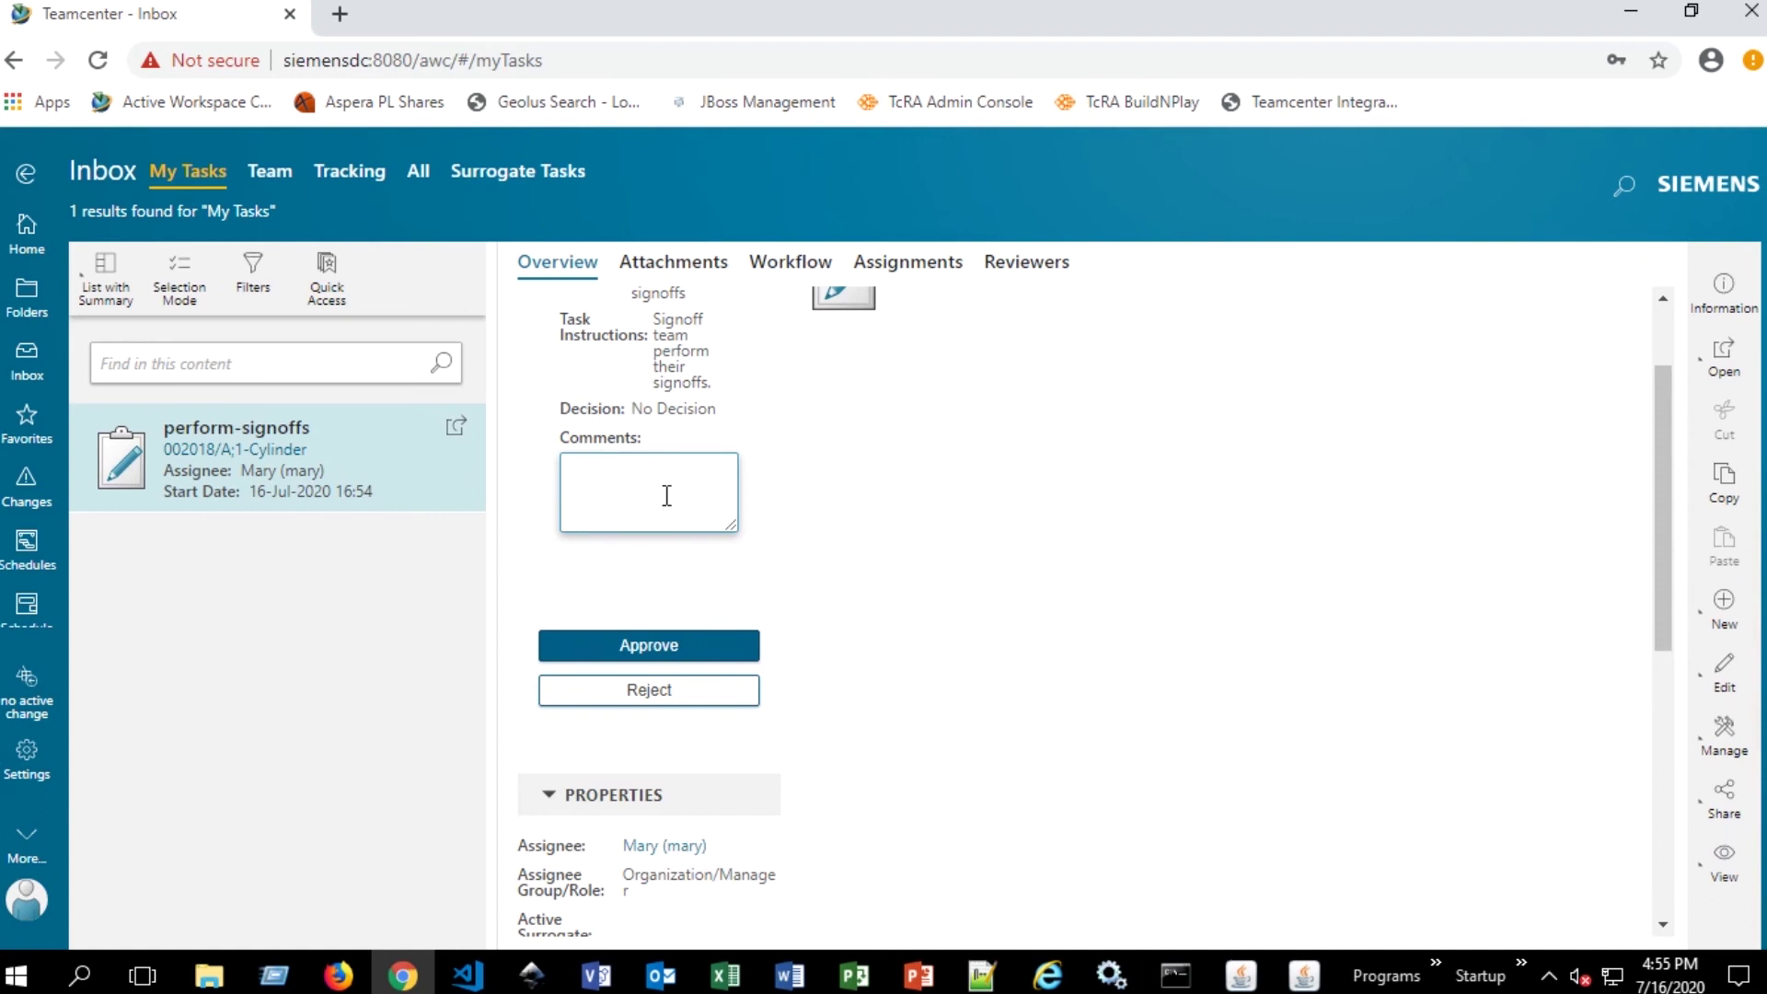
{"action": "type", "text": "Completed"}
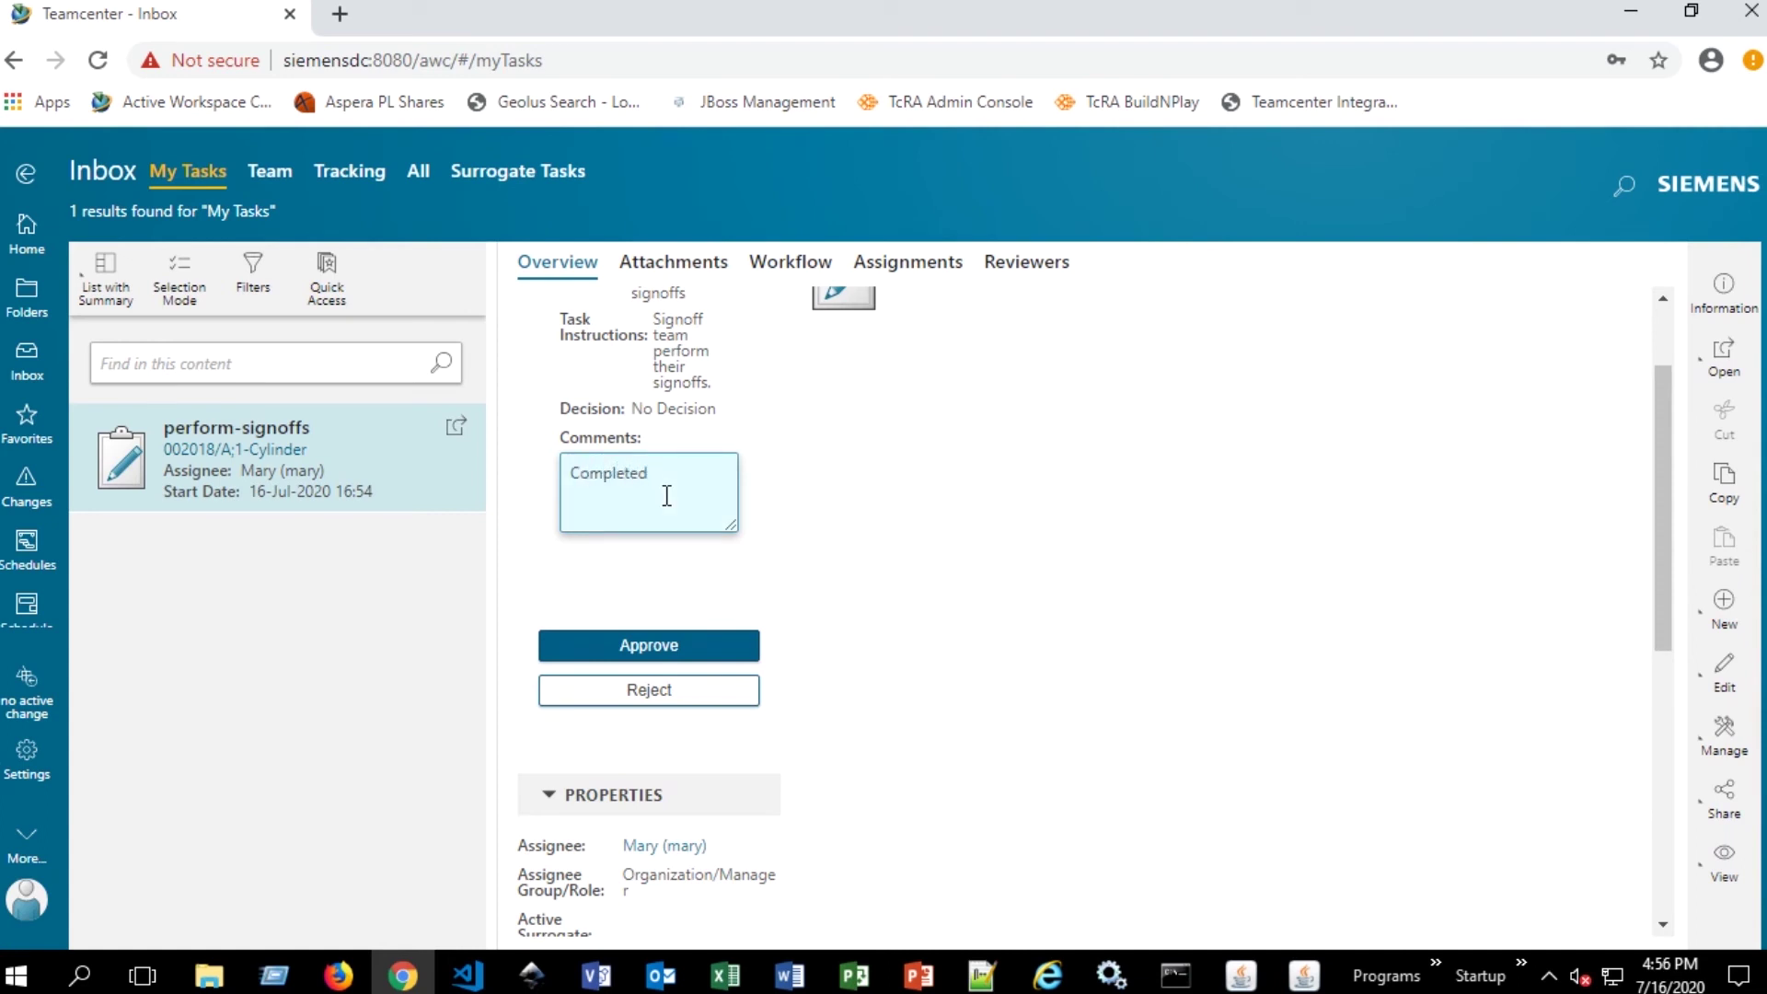
{"action": "left_click", "coordinate": [663, 656]}
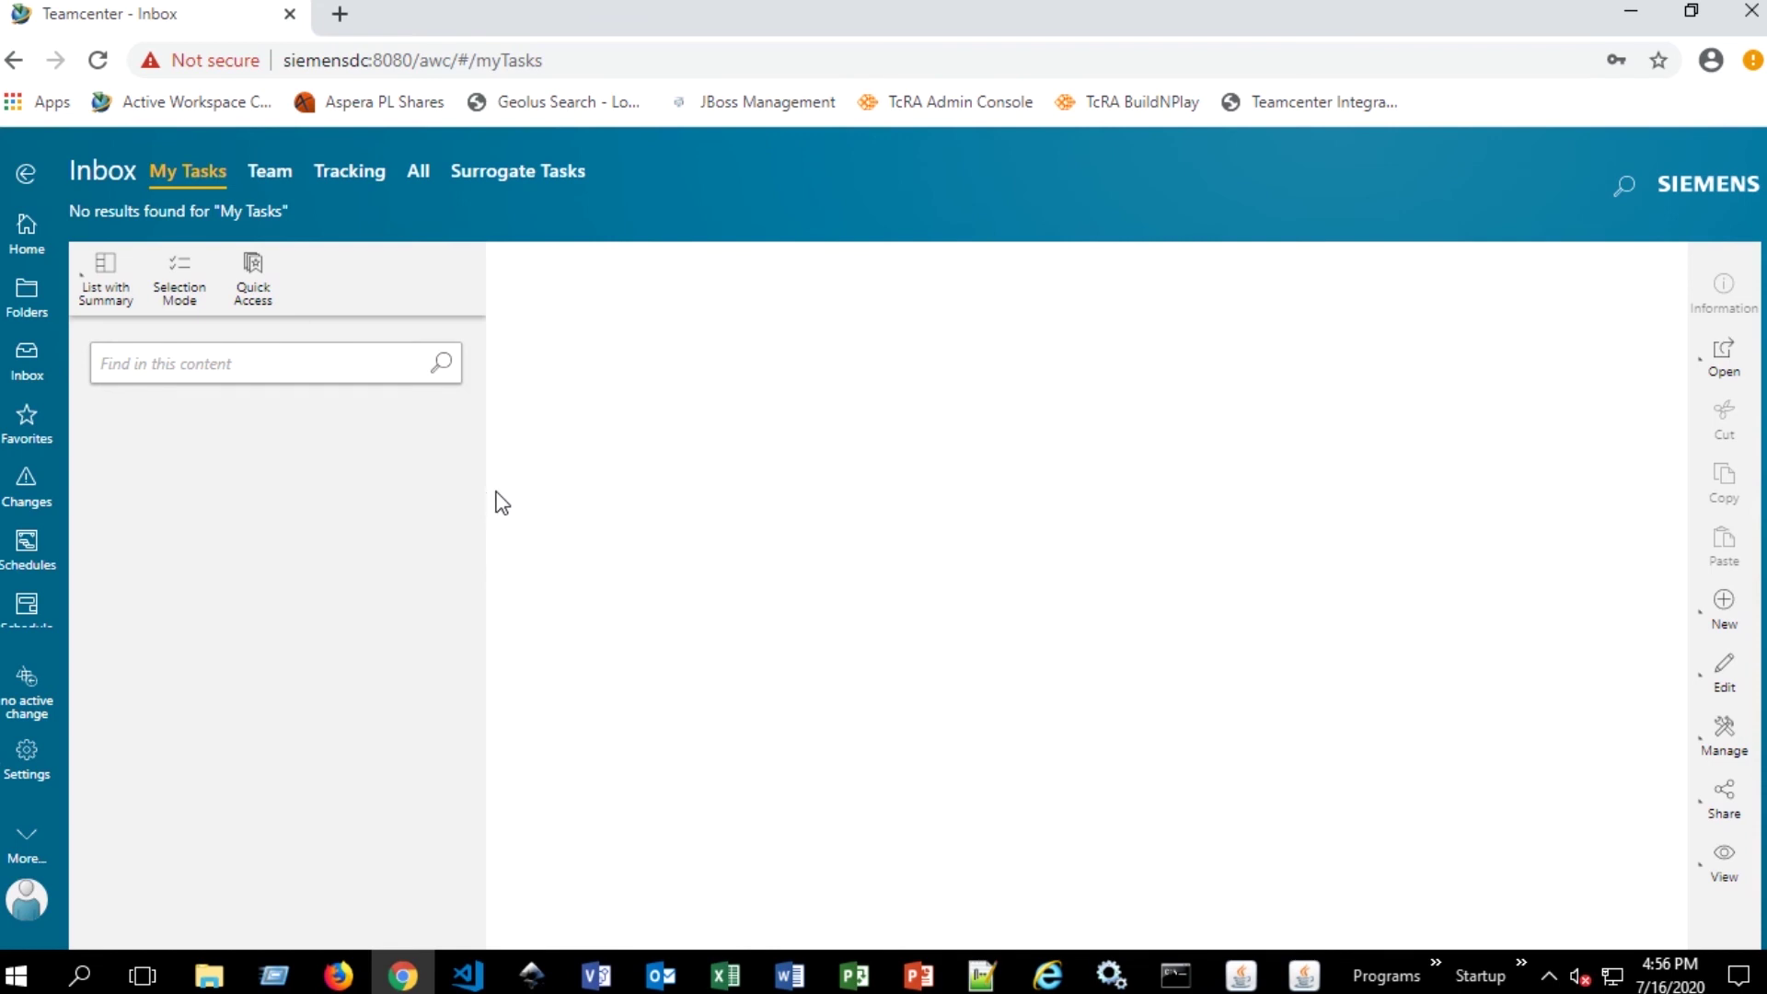
{"action": "mouse_move", "coordinate": [1593, 5]}
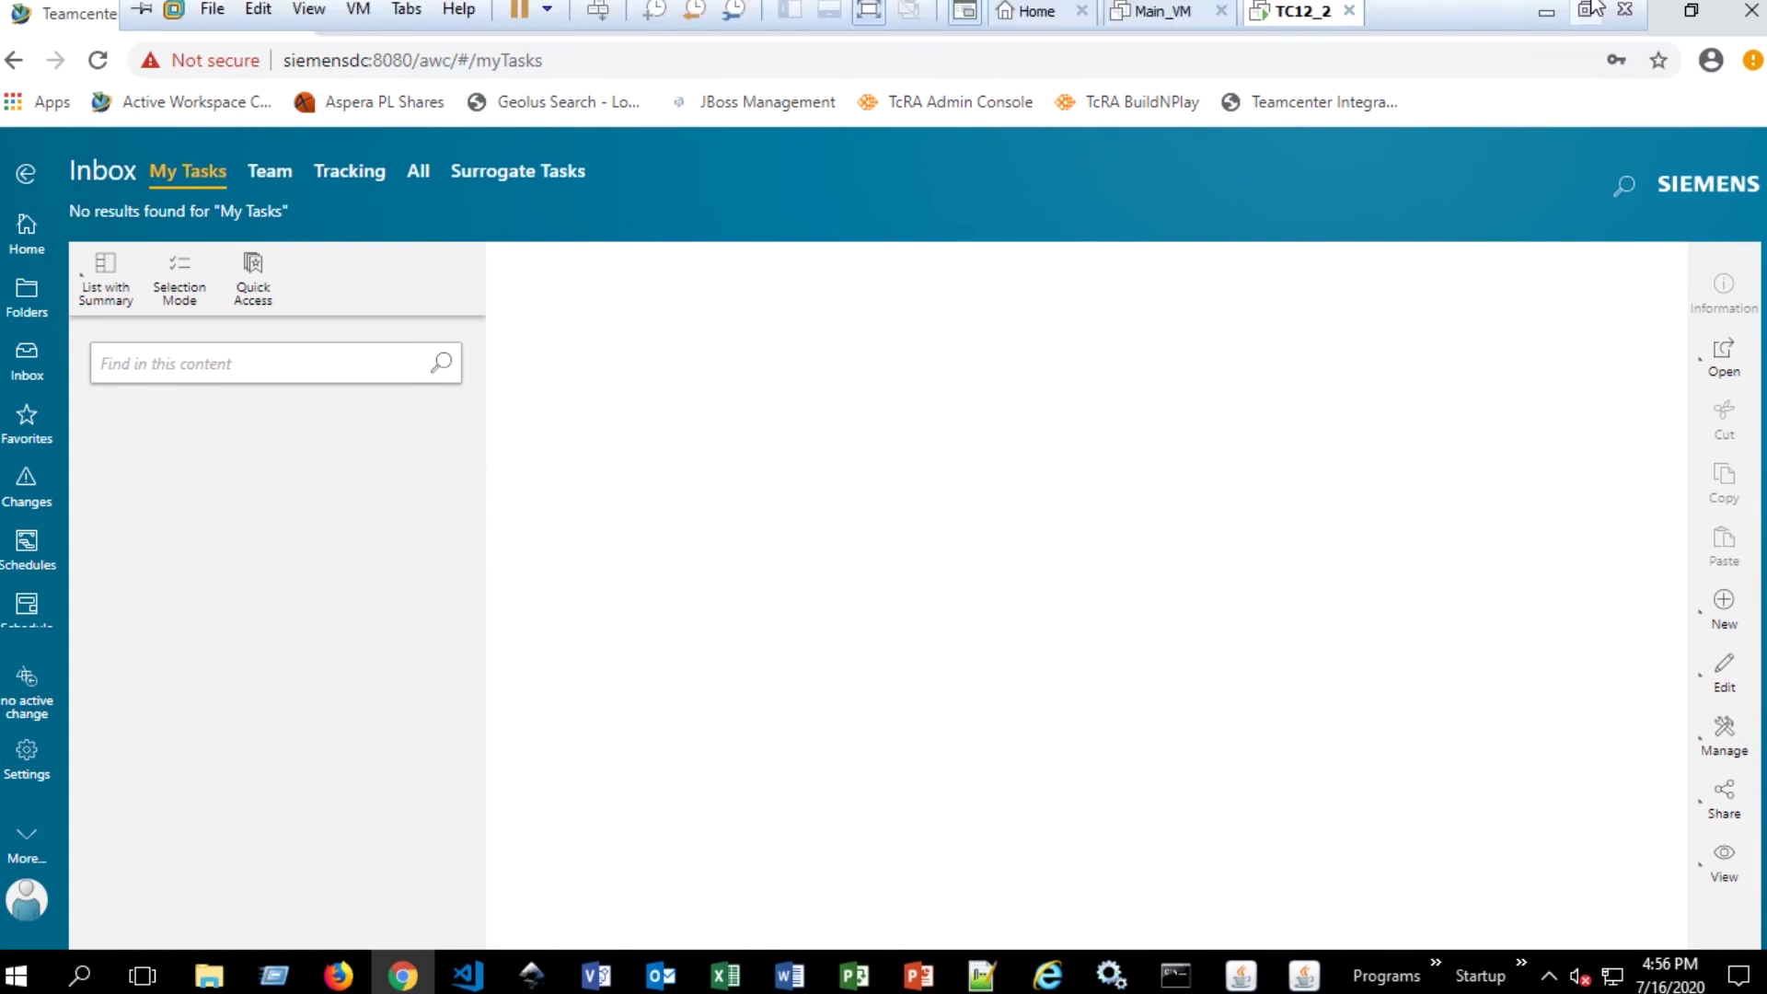